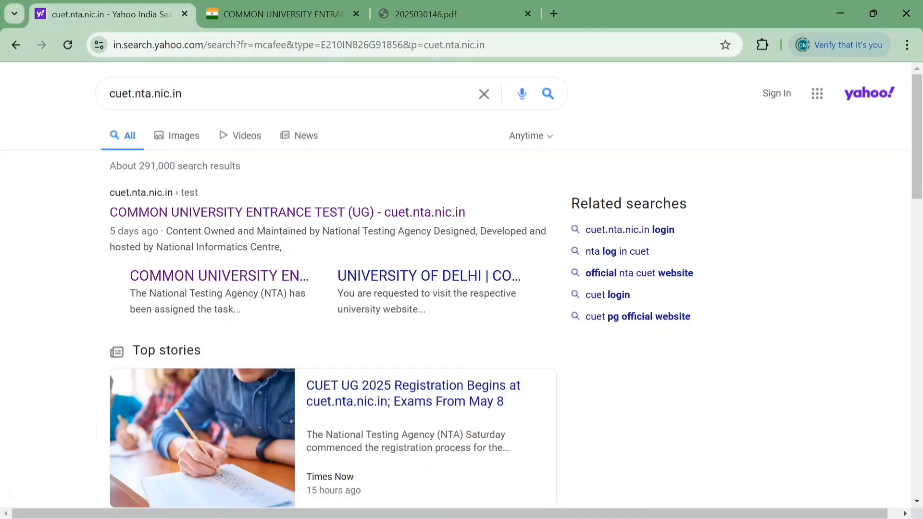
Open the official CUET (UG) site at cuet.nta.nic.in from the Yahoo search results
click(379, 218)
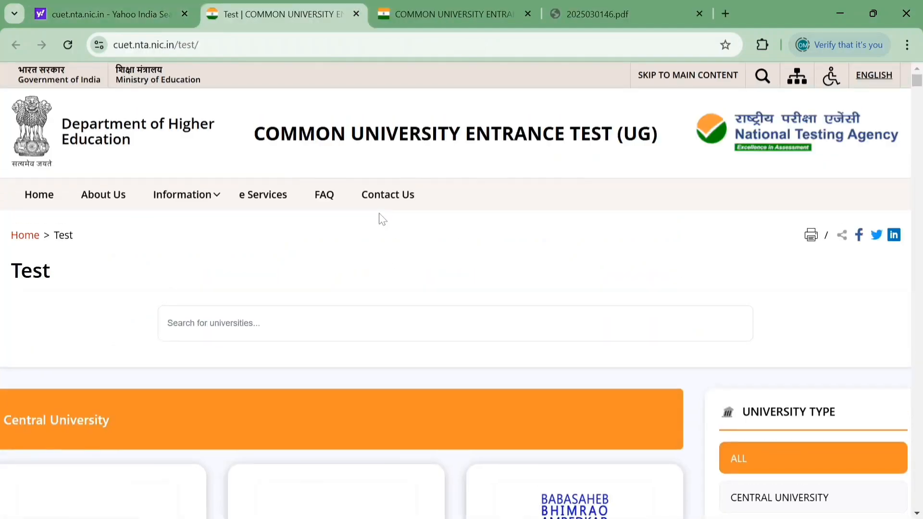
From the CUET home page's live-registration notice, open the CUET(UG)-2025 Registration portal
click(52, 194)
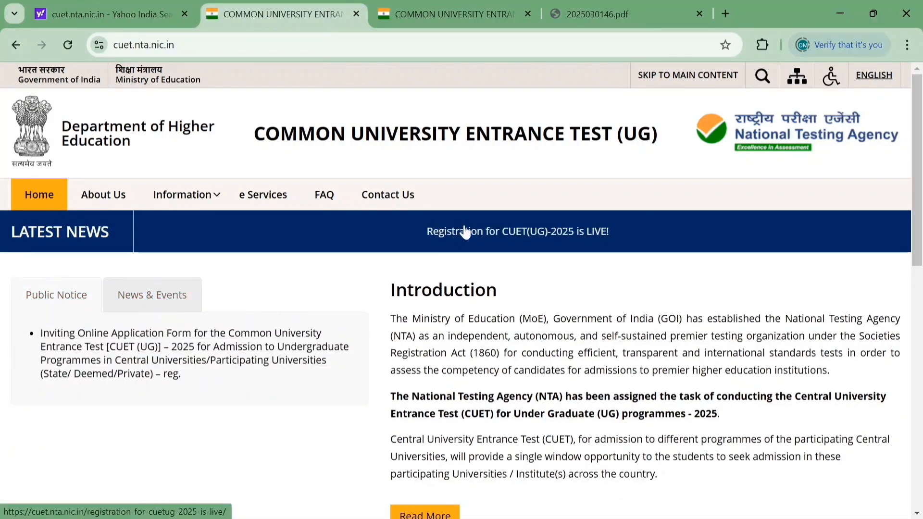
click(505, 232)
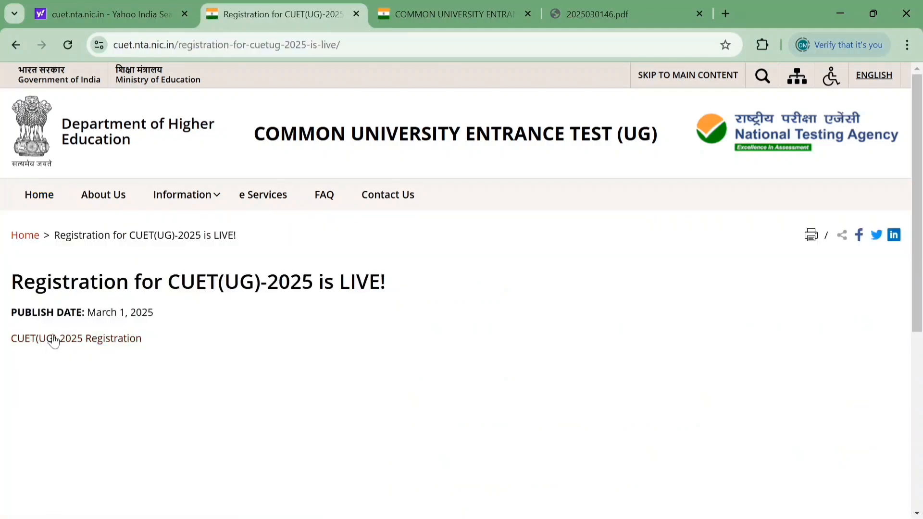
click(54, 344)
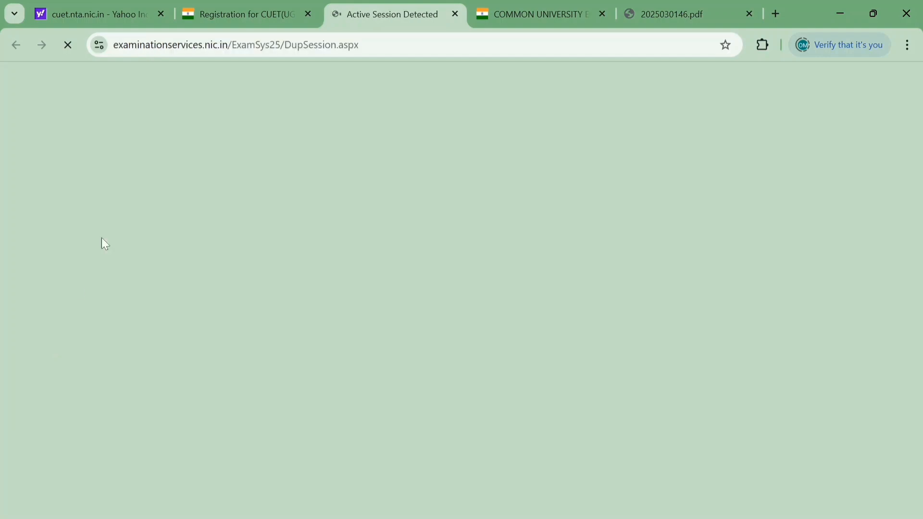
Switch to the 2025030146.pdf bulletin at its Important Dates and Fee Details table
click(691, 7)
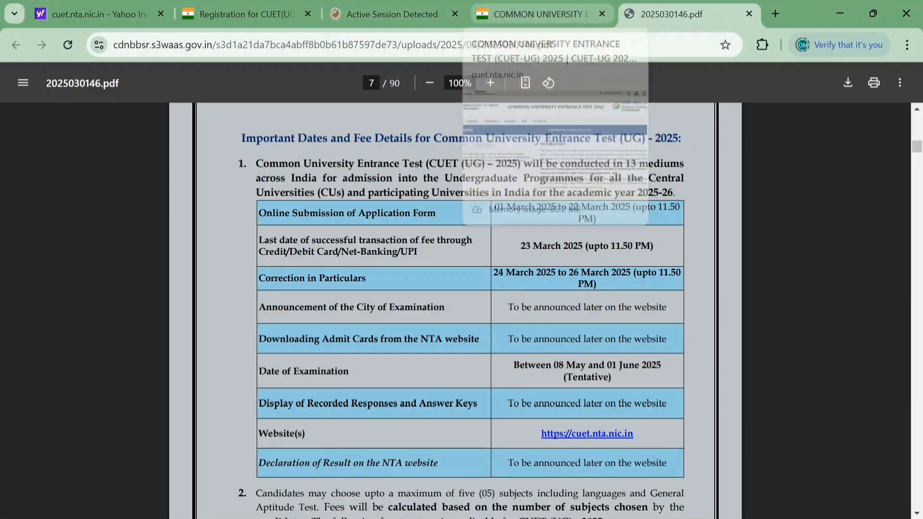
Reopen the CUET(UG)-2025 Registration portal and choose New Registration
click(302, 11)
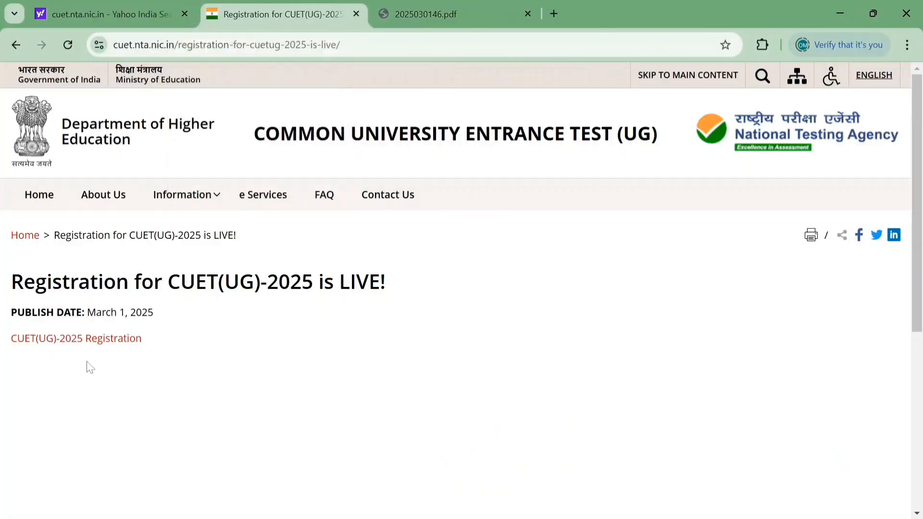
click(83, 340)
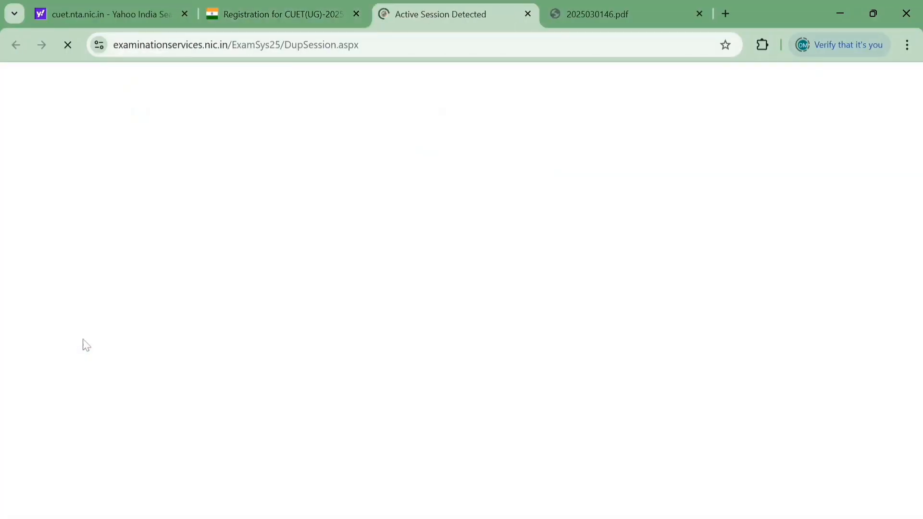
scroll(509, 160, down, 3)
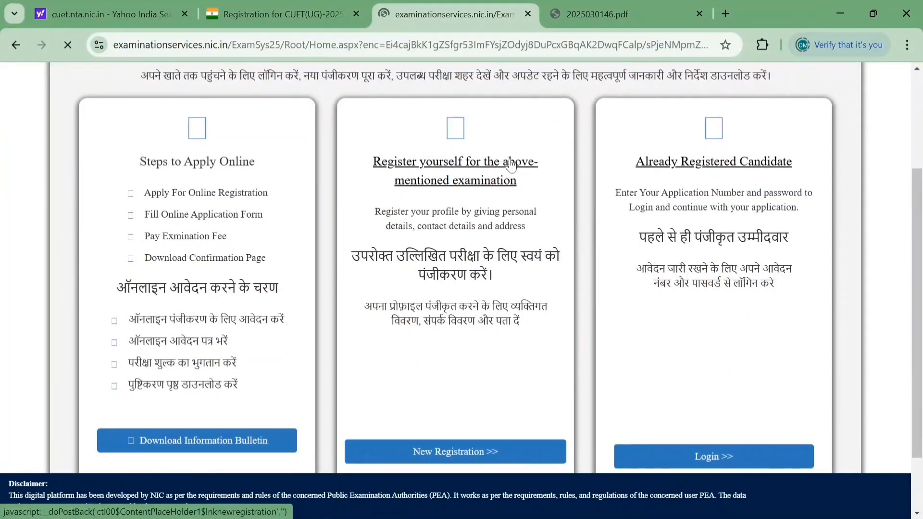
scroll(510, 163, down, 2)
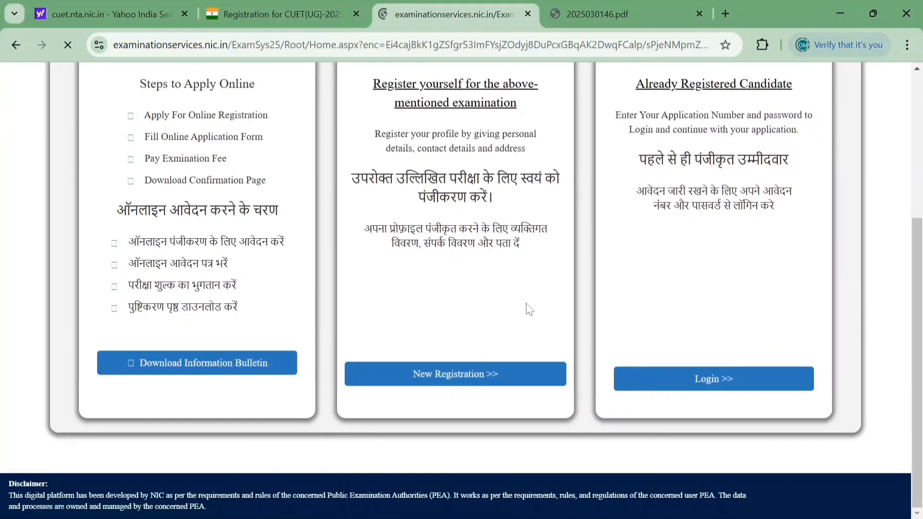
click(510, 371)
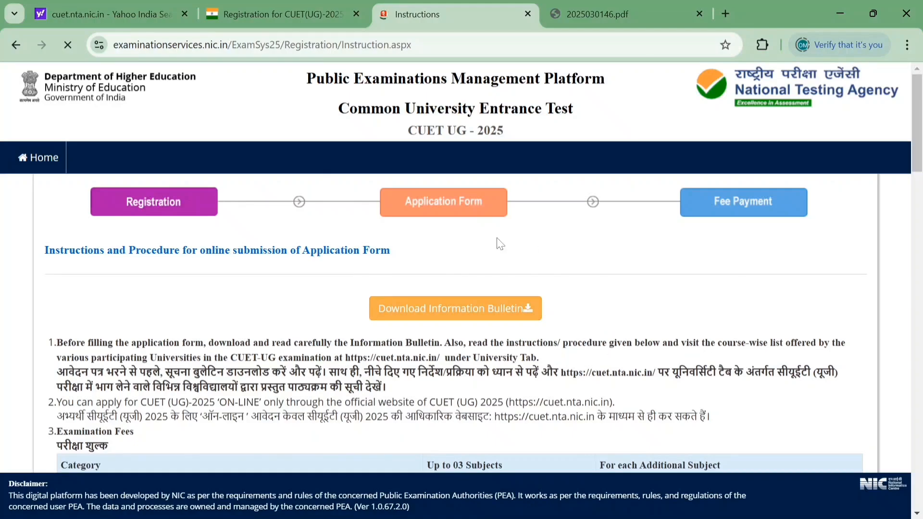
On the Instructions page, tick the consent checkbox above 'Click here to Proceed'
click(619, 6)
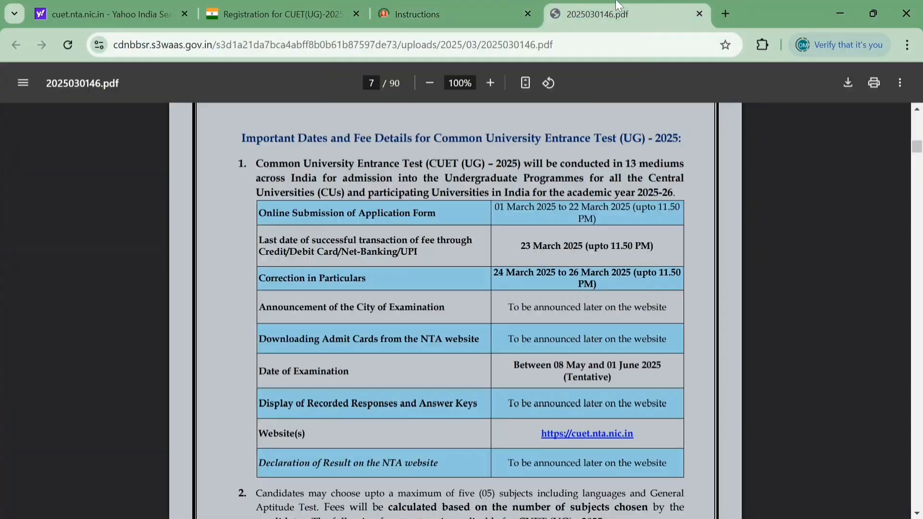
click(434, 3)
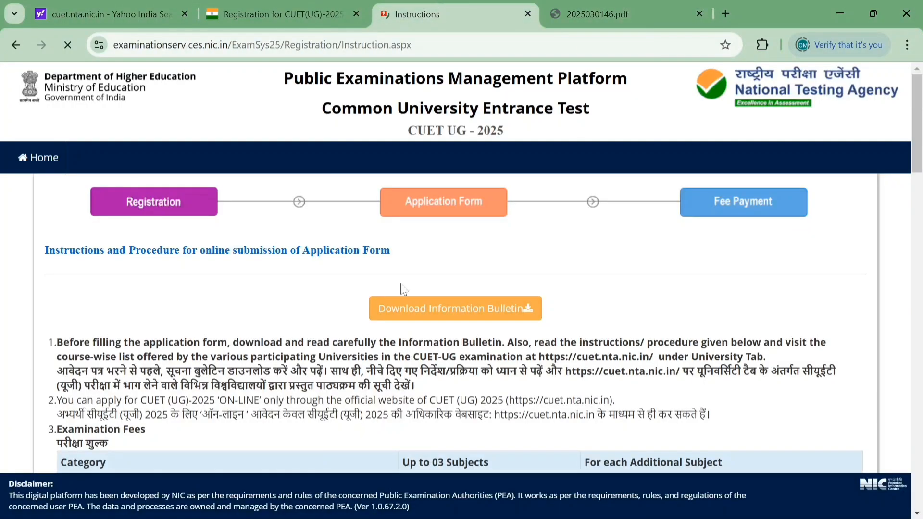
scroll(400, 284, down, 4)
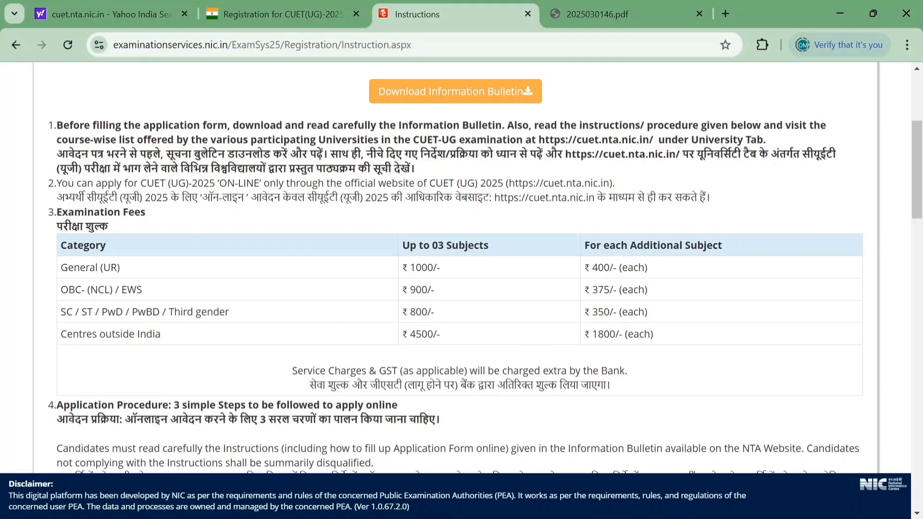
scroll(650, 270, down, 3)
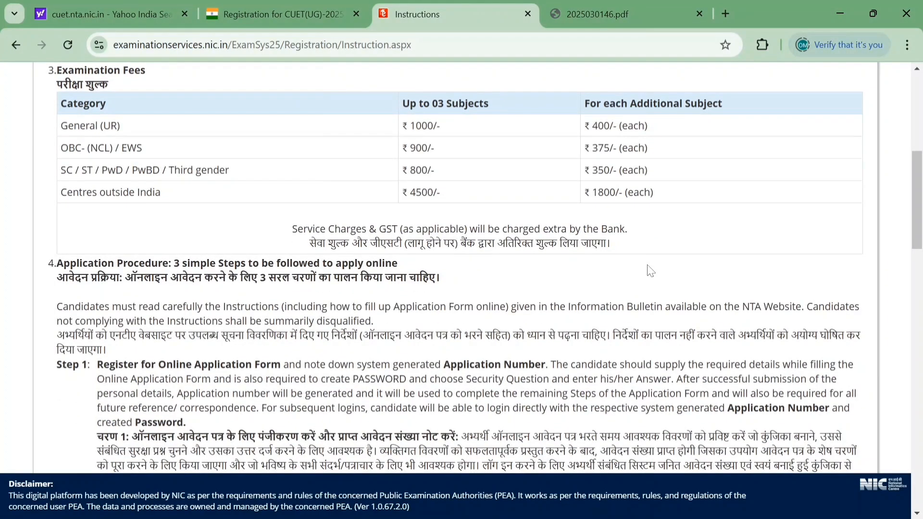
scroll(649, 271, down, 2)
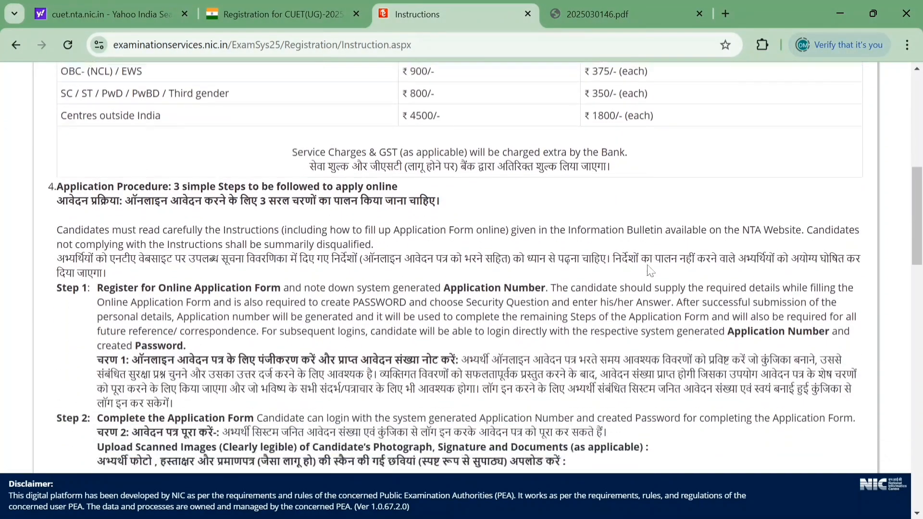
scroll(649, 271, down, 4)
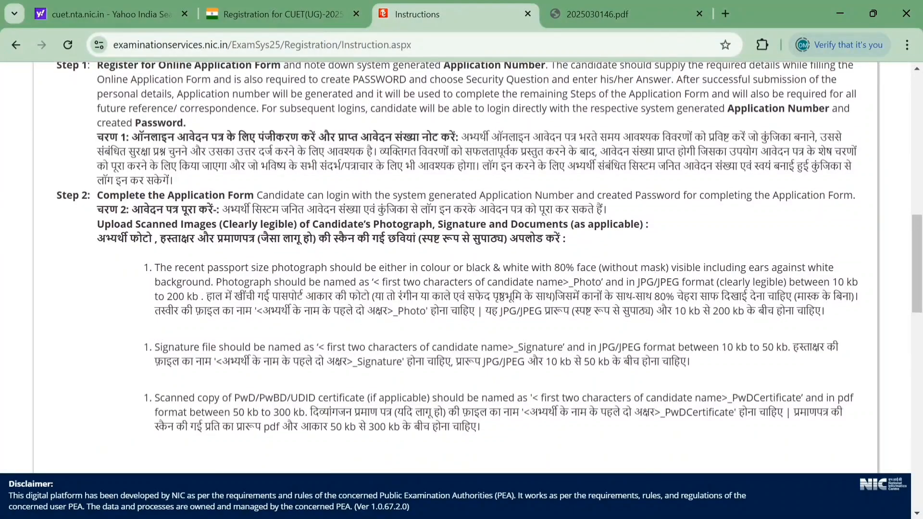
scroll(647, 270, down, 5)
scroll(647, 269, down, 3)
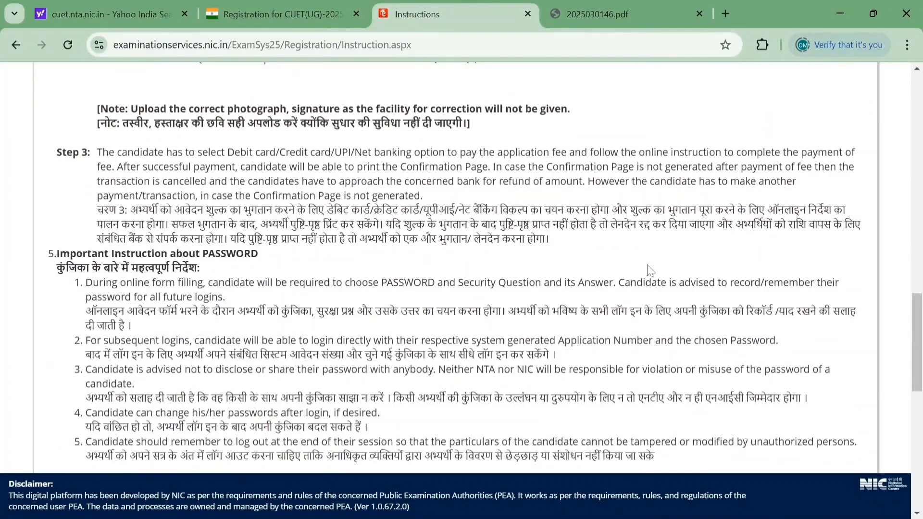
scroll(649, 271, down, 3)
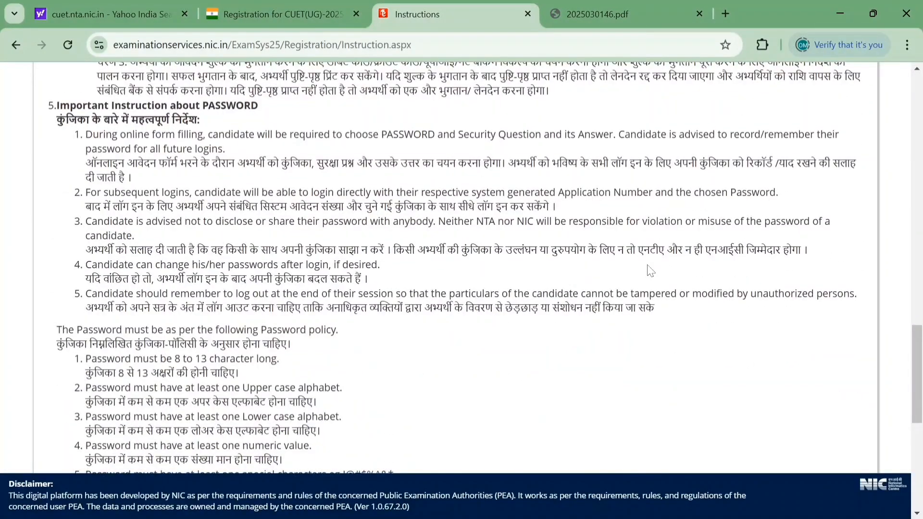
scroll(650, 271, down, 8)
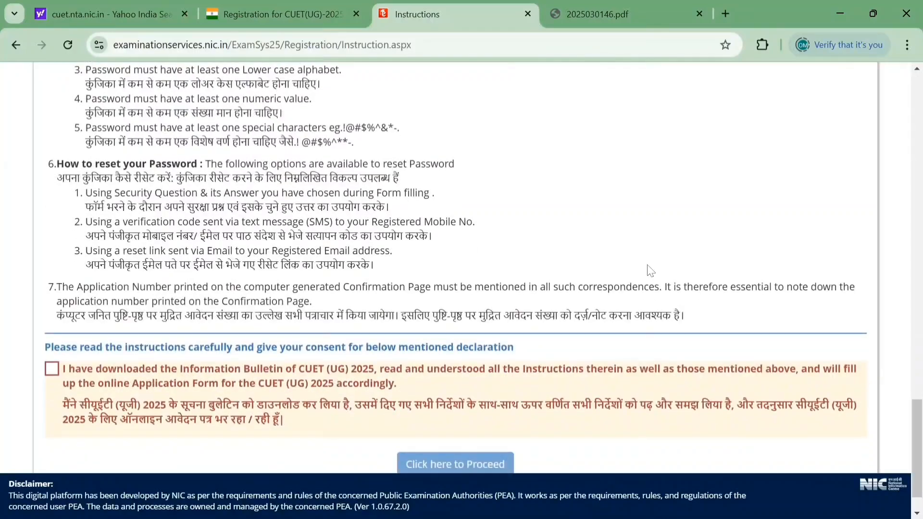
click(50, 329)
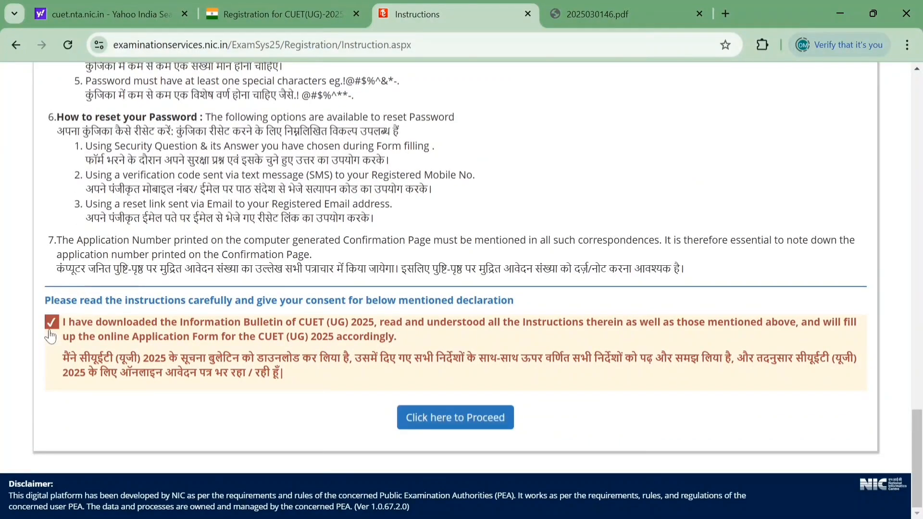
Proceed to the Step 1 form and scroll down to the Password and CAPTCHA section
click(462, 414)
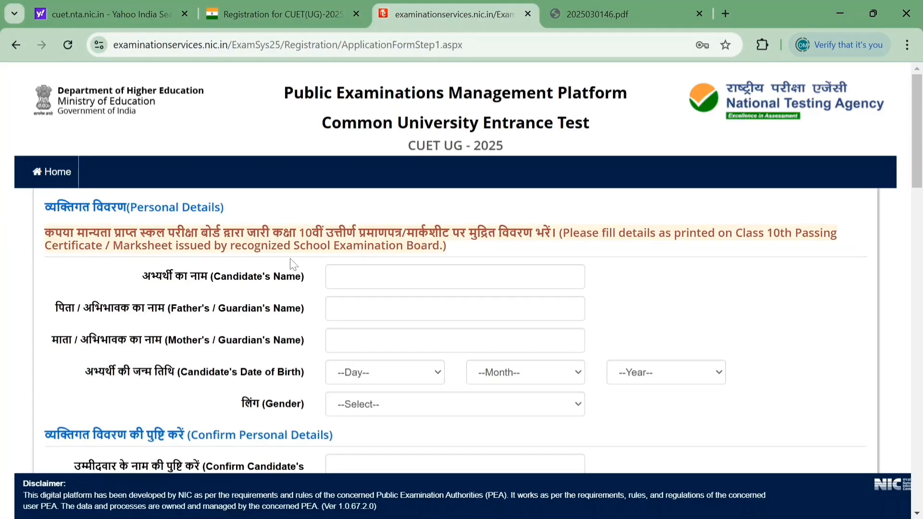
scroll(293, 263, down, 2)
scroll(293, 264, down, 2)
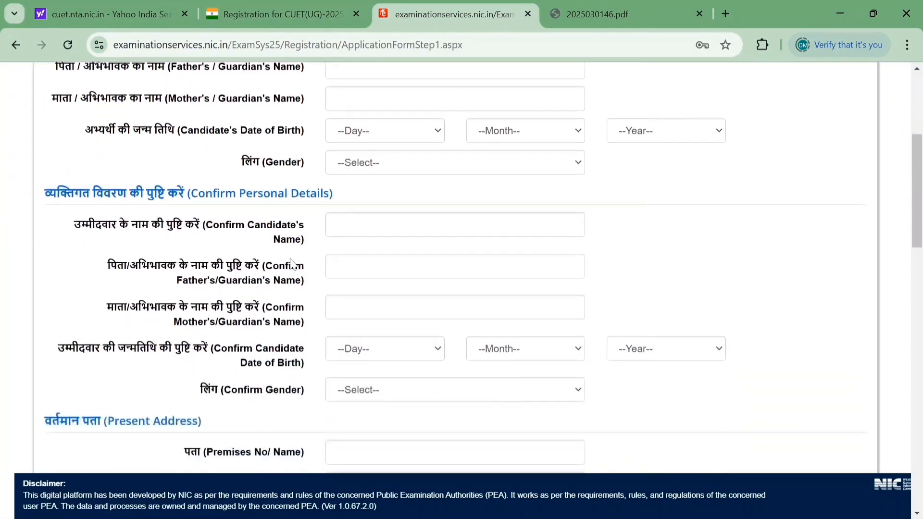
scroll(292, 264, down, 5)
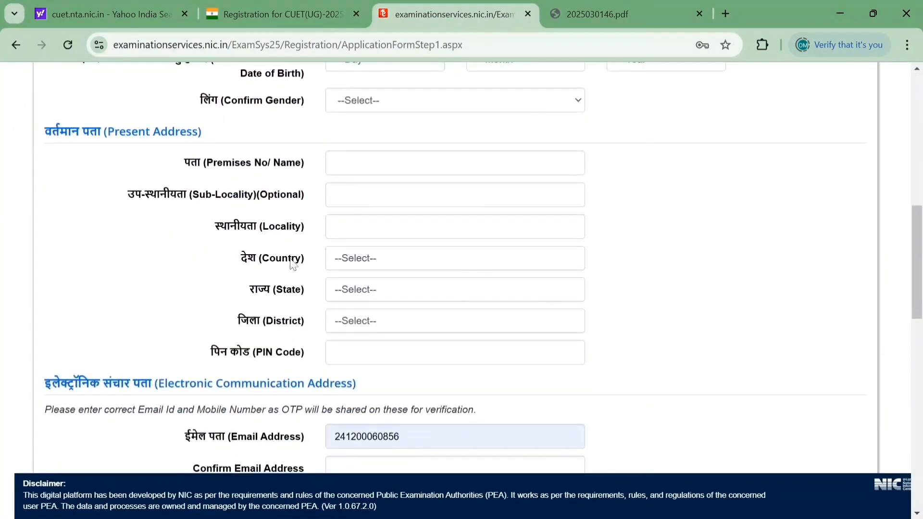
scroll(292, 264, down, 1)
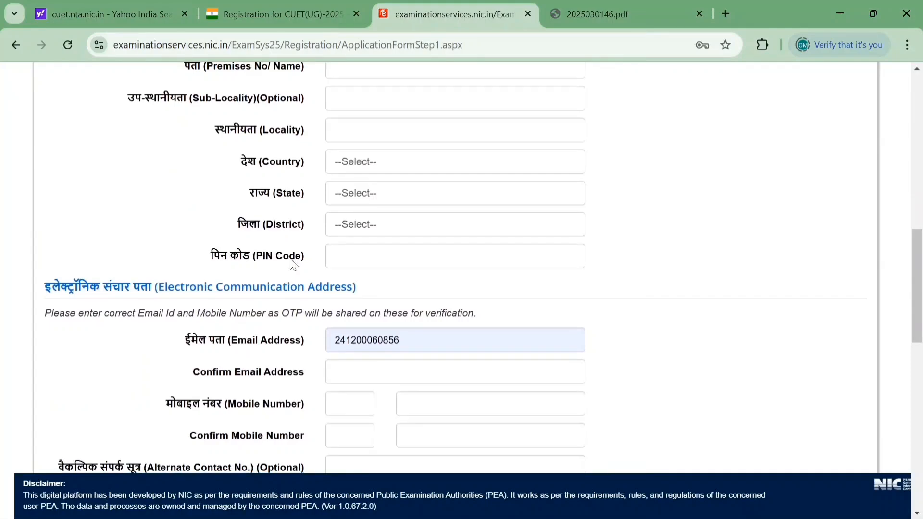
scroll(293, 264, up, 10)
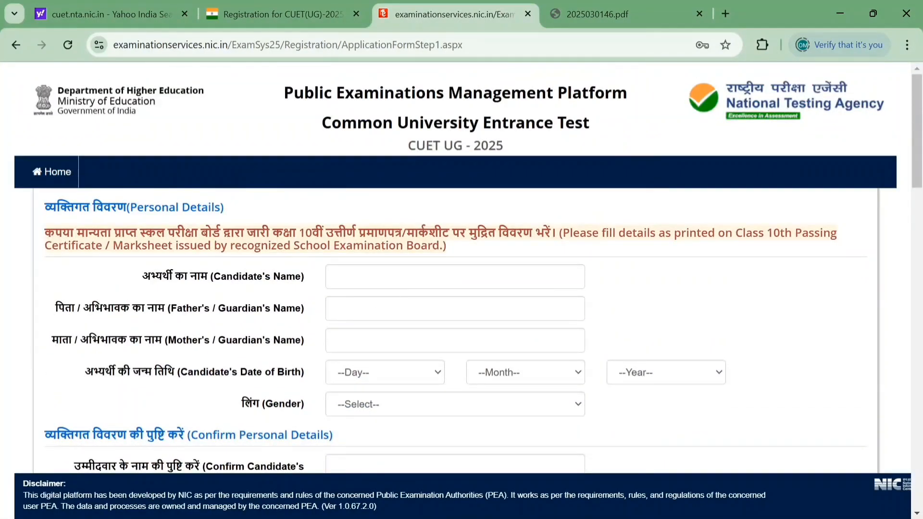
scroll(389, 277, down, 10)
scroll(388, 276, up, 10)
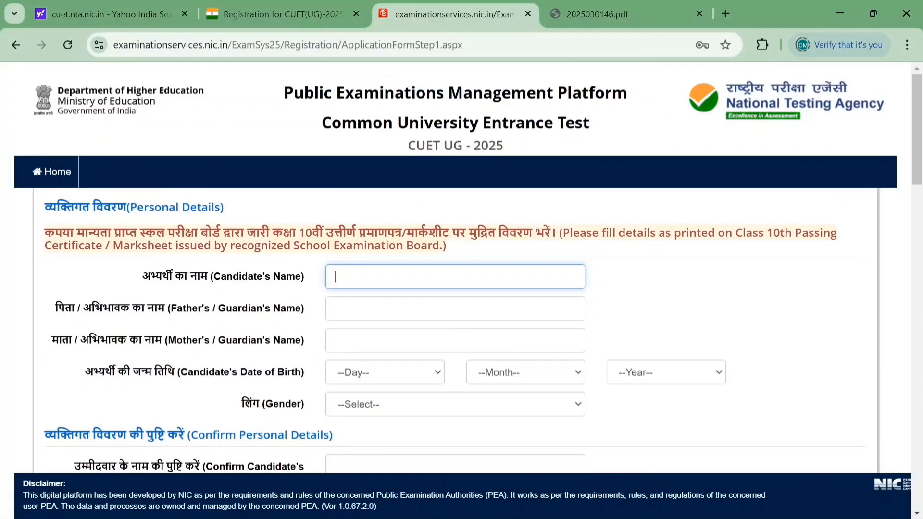
scroll(387, 278, down, 15)
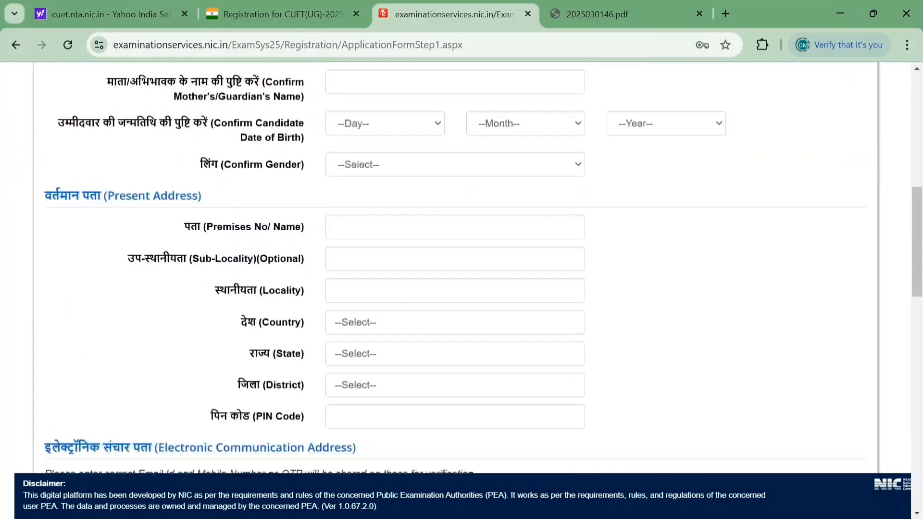
scroll(387, 278, down, 8)
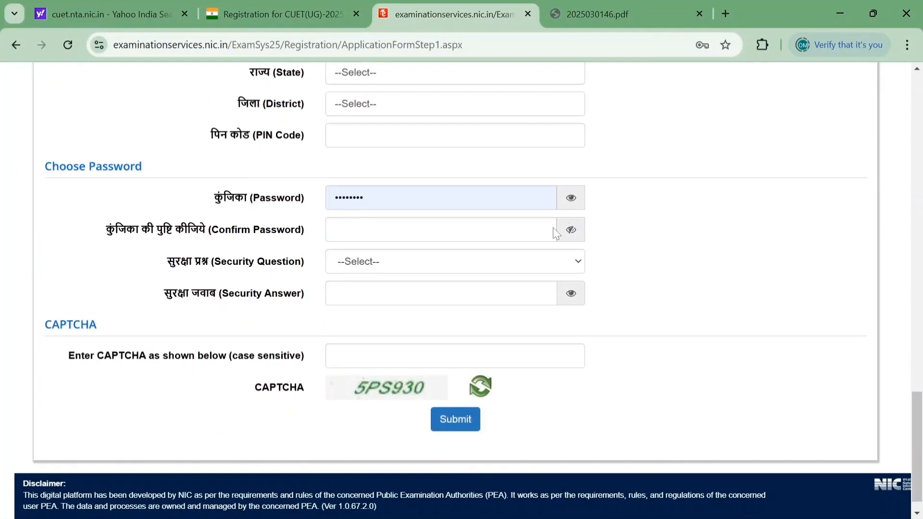
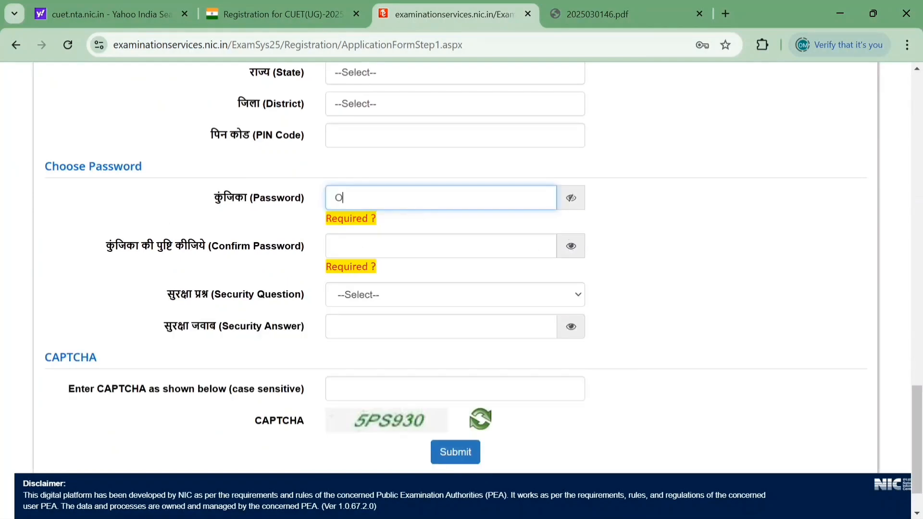
Type the chosen account password into the Choose Password field
scroll(391, 207, up, 5)
scroll(397, 181, down, 6)
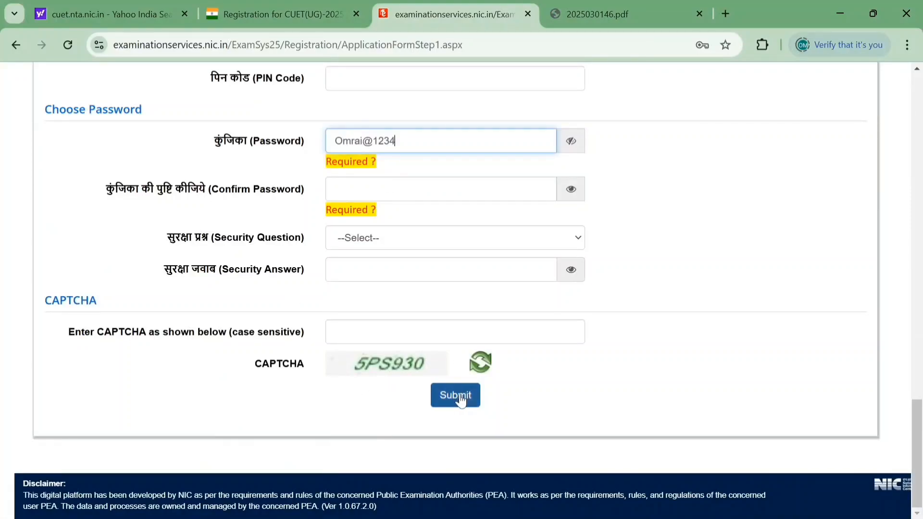
scroll(460, 398, up, 15)
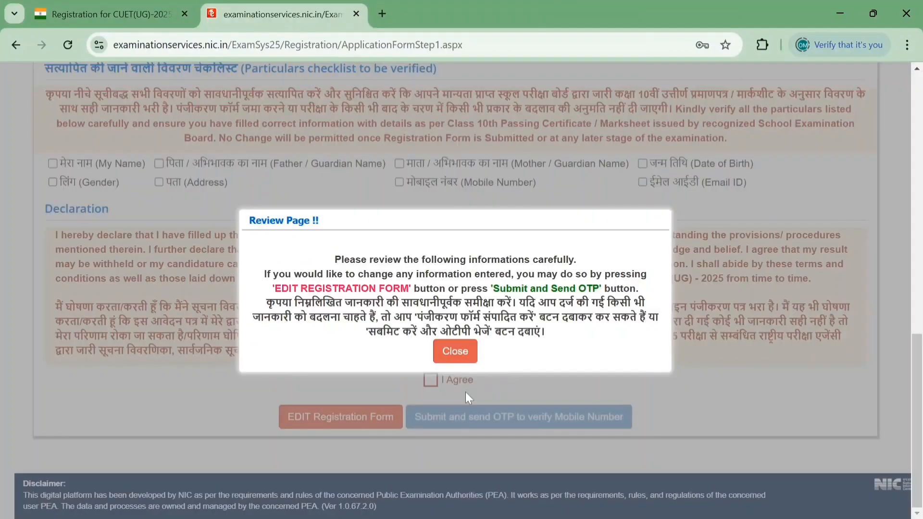
Dismiss the Review Page notice and tick all eight particulars, from My Name to Email ID
click(451, 358)
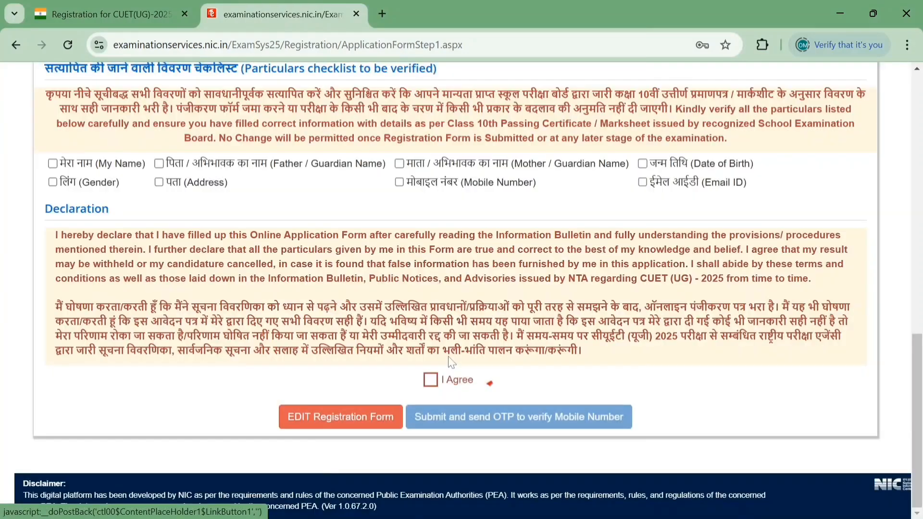
click(53, 164)
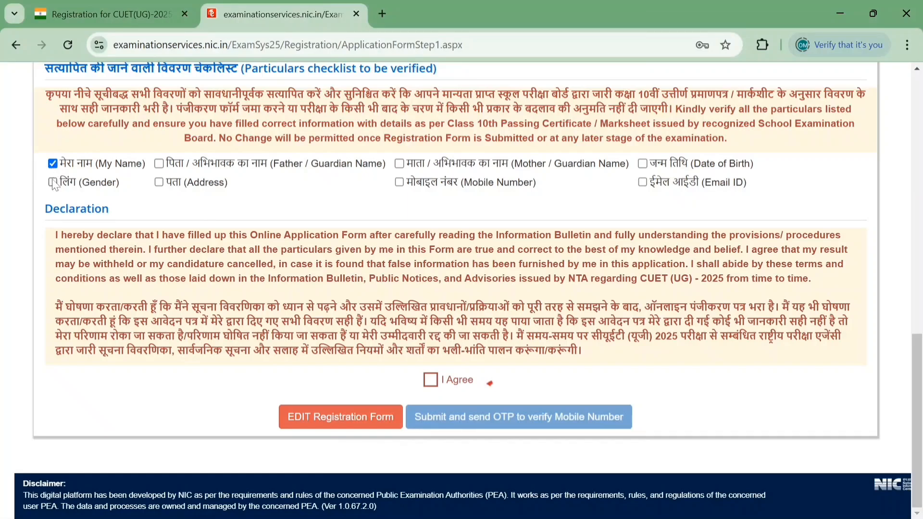
click(53, 182)
click(159, 164)
click(159, 183)
click(399, 164)
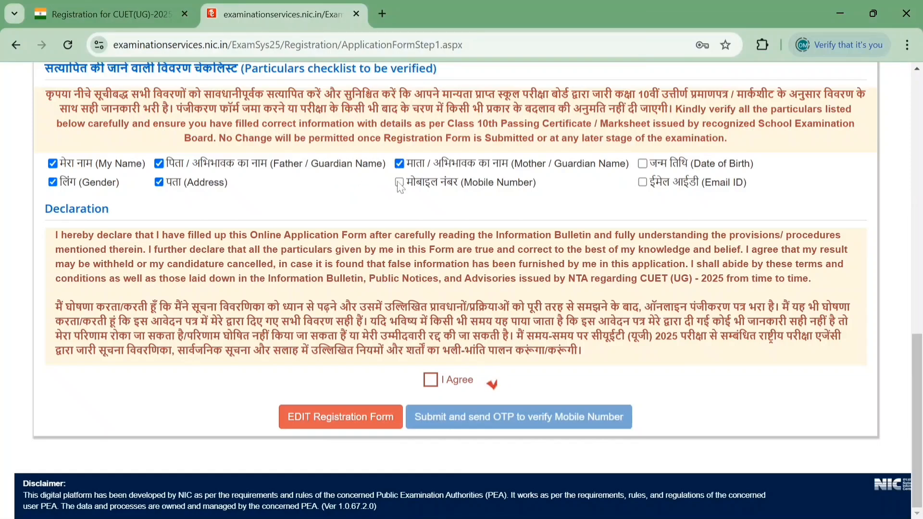
click(399, 183)
click(642, 164)
click(643, 182)
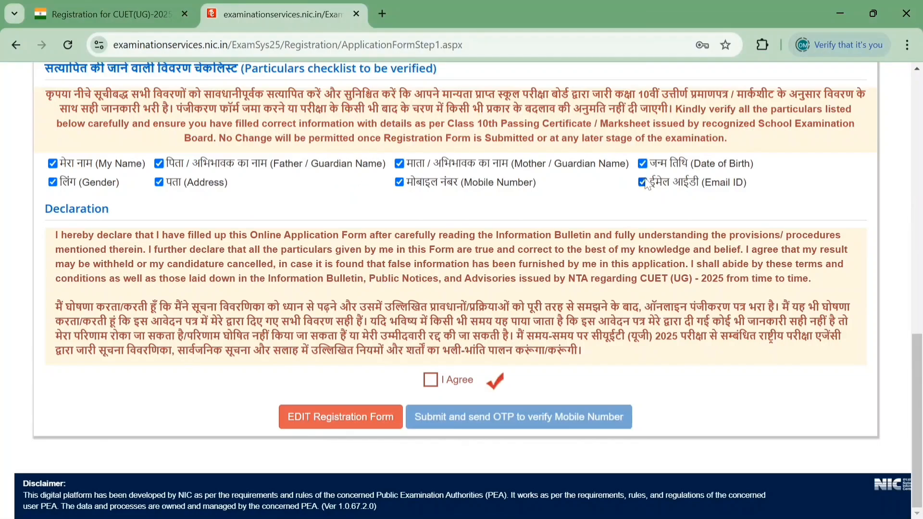
Agree to the declaration, then submit the form and confirm sending the OTP
click(430, 379)
click(474, 418)
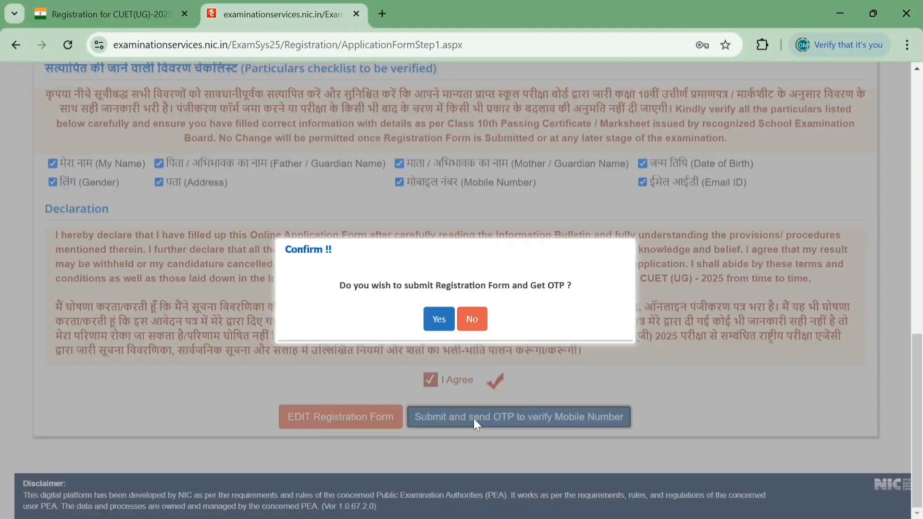
click(437, 319)
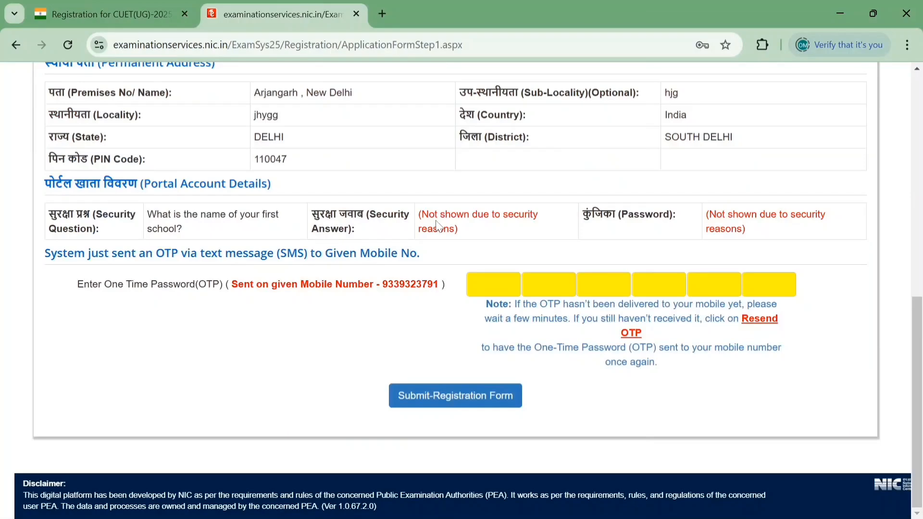
Enter the six-digit mobile OTP and submit the registration form
click(493, 284)
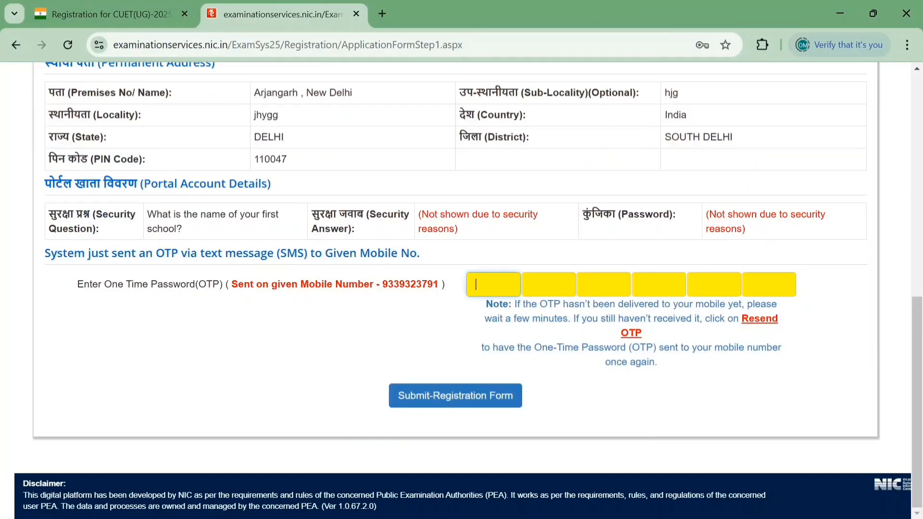
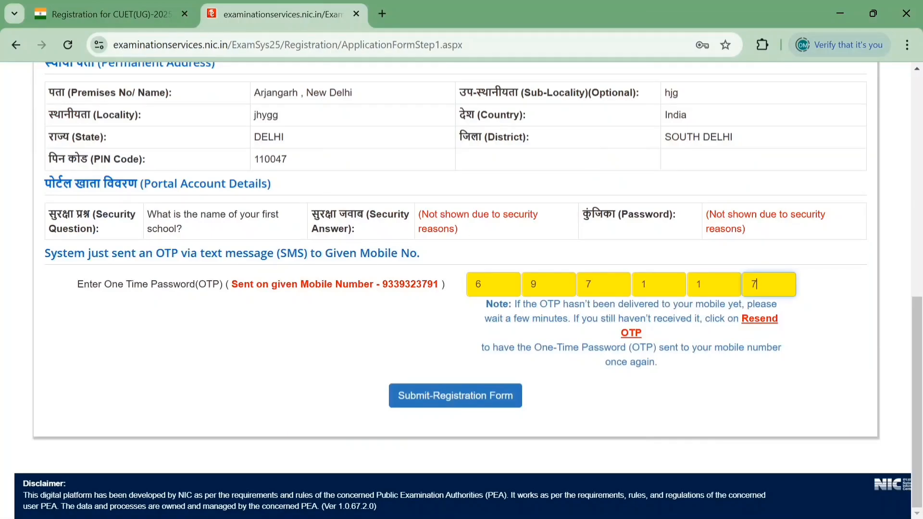
click(480, 399)
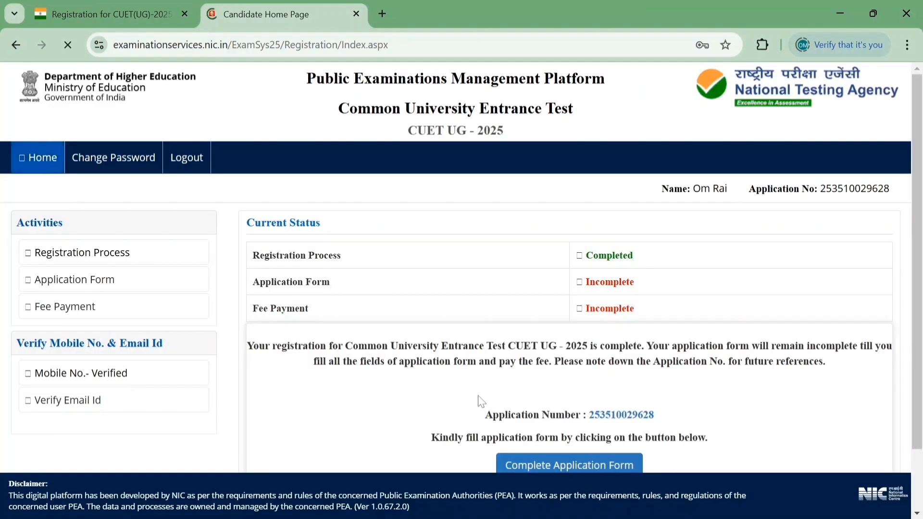
Open Complete Application Form and go to Register Personal Details
scroll(481, 401, down, 2)
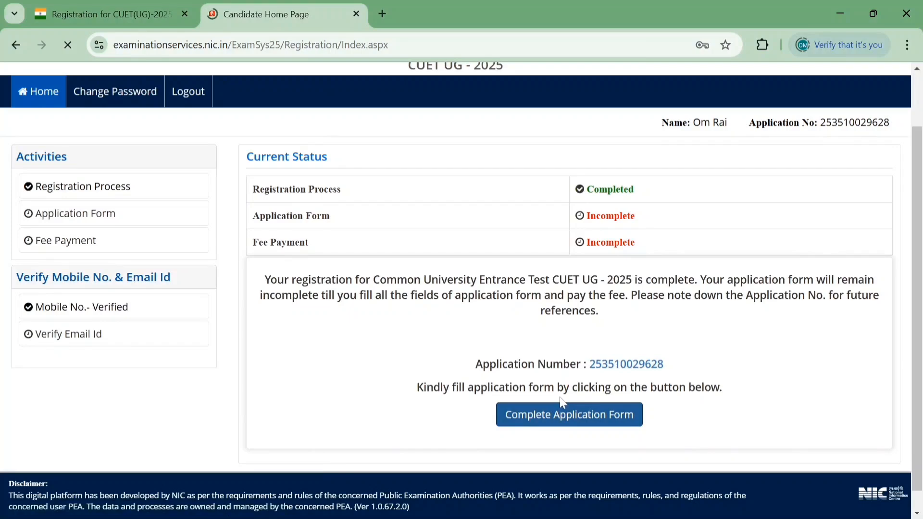
click(561, 405)
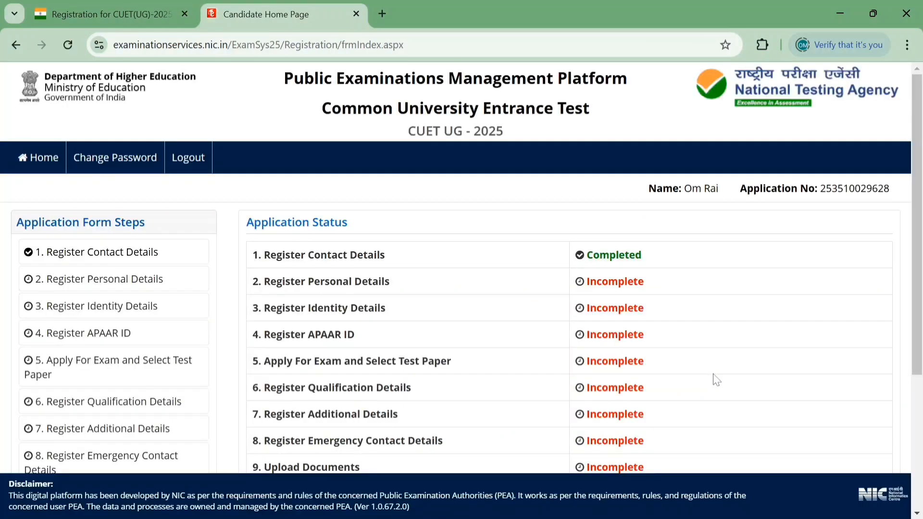
scroll(716, 380, down, 3)
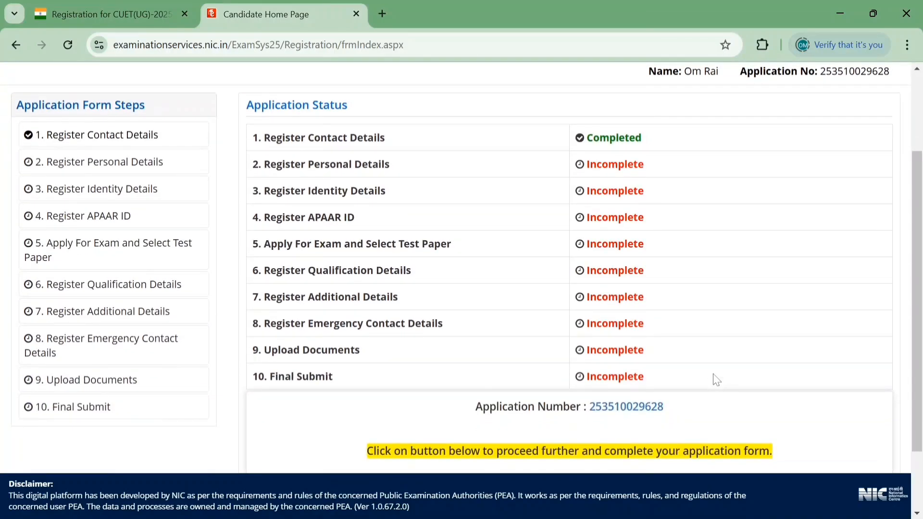
scroll(468, 270, down, 2)
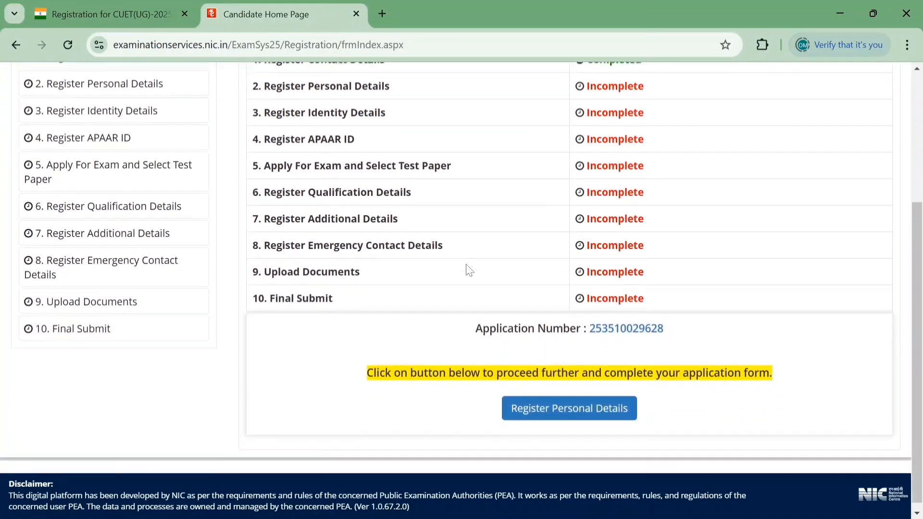
scroll(468, 268, up, 2)
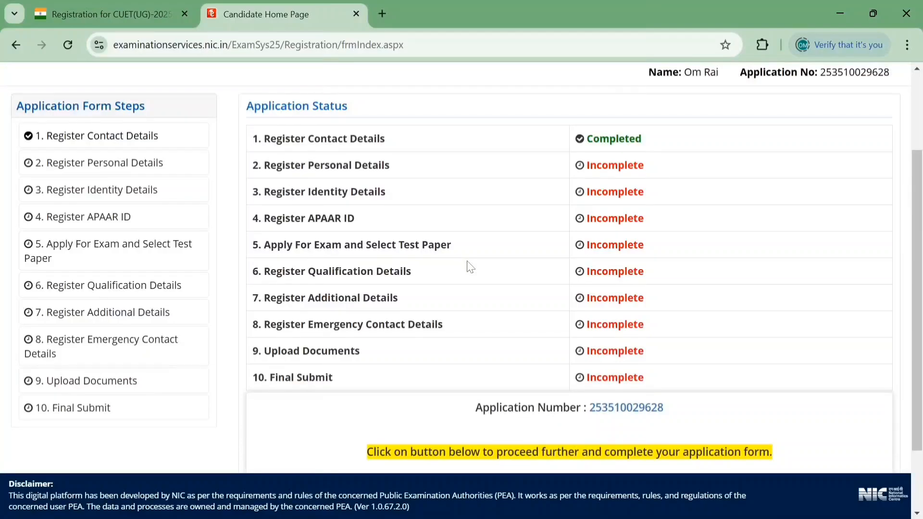
scroll(469, 268, down, 2)
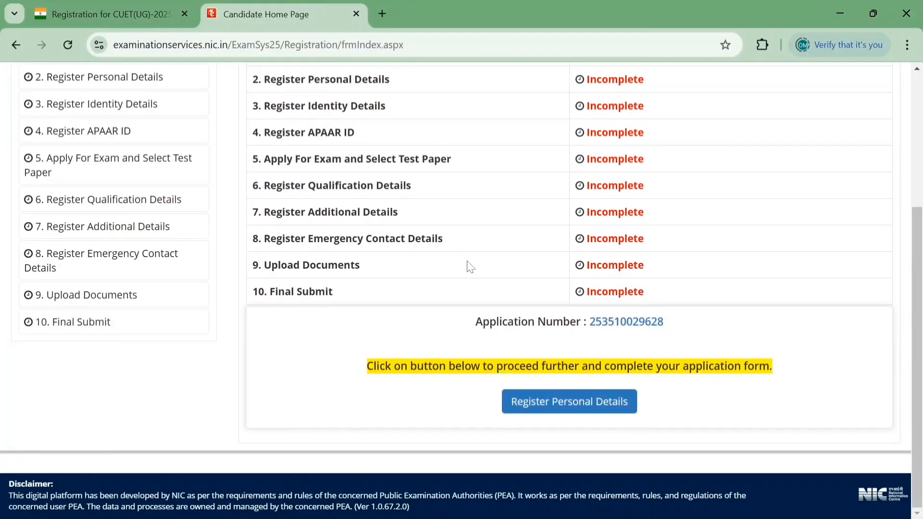
click(562, 413)
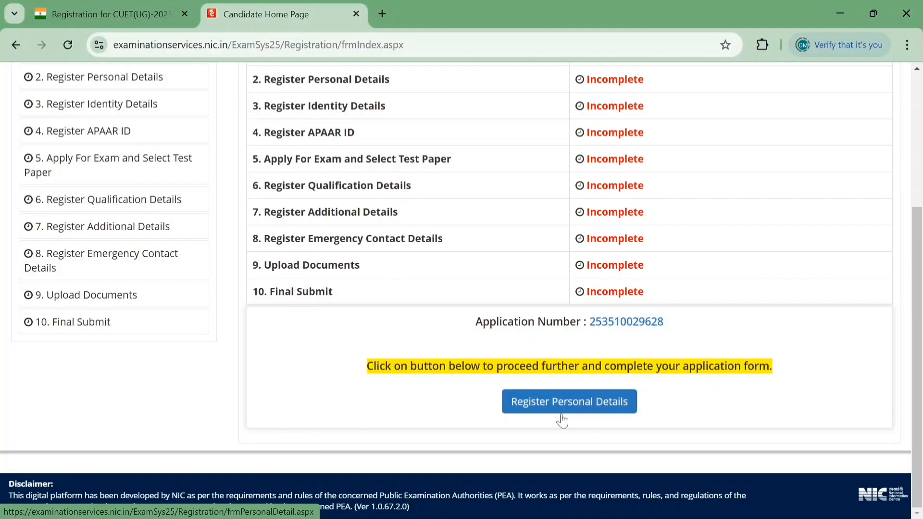
click(562, 415)
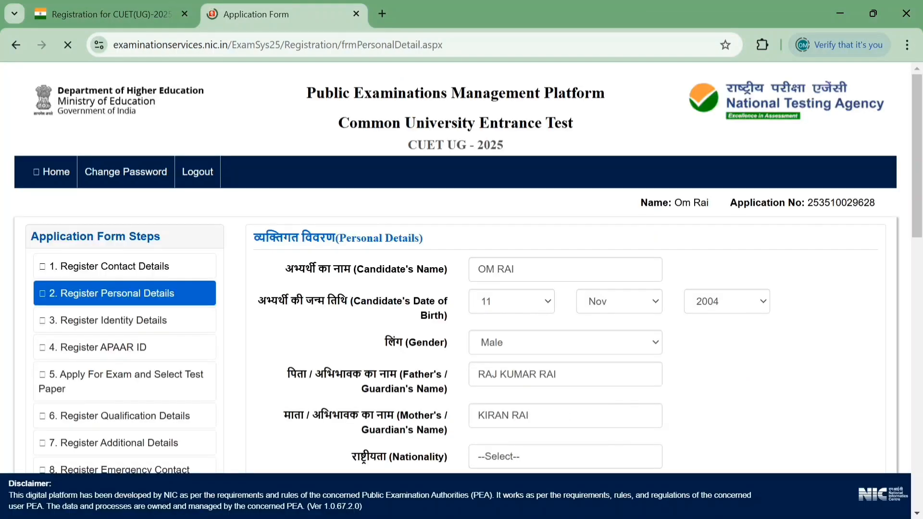
Set nationality to Indian, state of domicile to DELHI (NCT), and category to General
scroll(509, 277, down, 3)
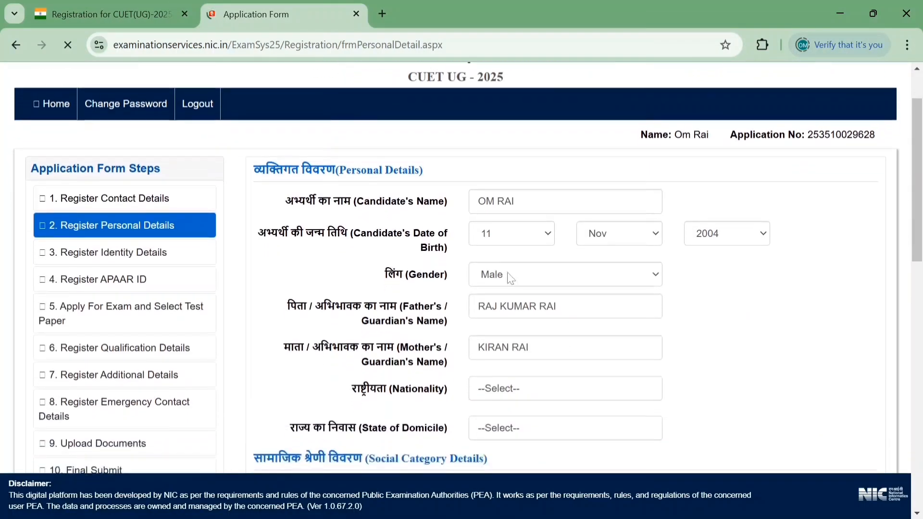
scroll(509, 278, down, 2)
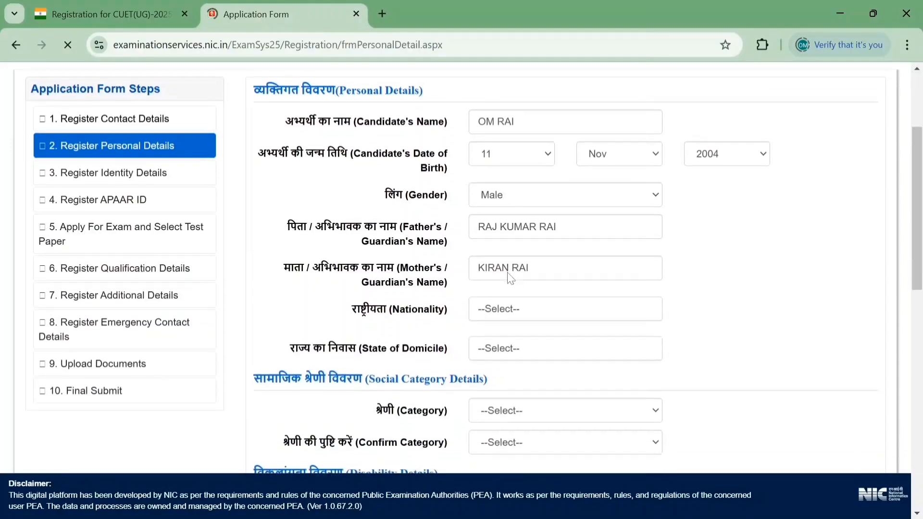
click(507, 273)
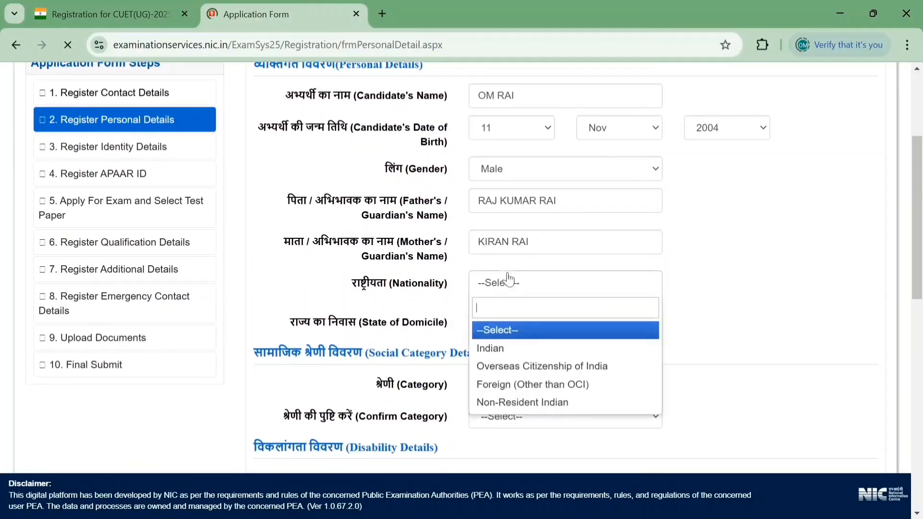
click(503, 354)
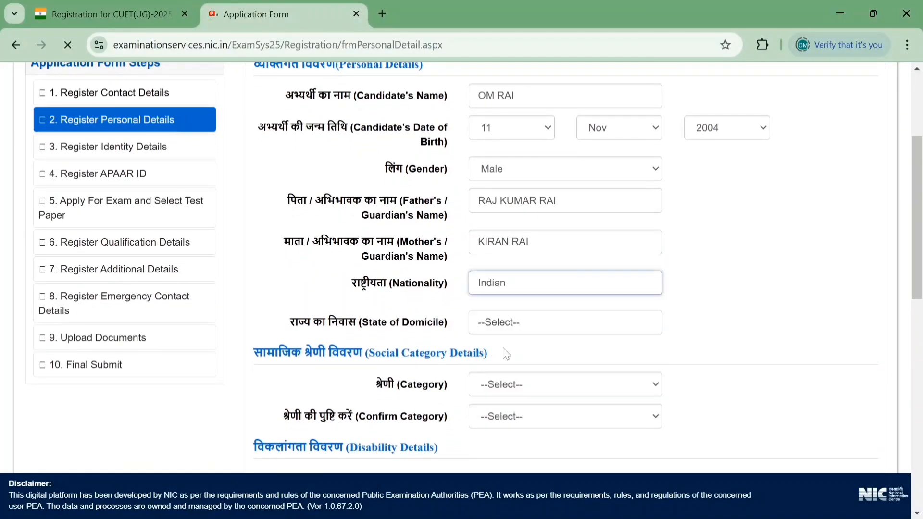
click(501, 322)
scroll(519, 472, down, 3)
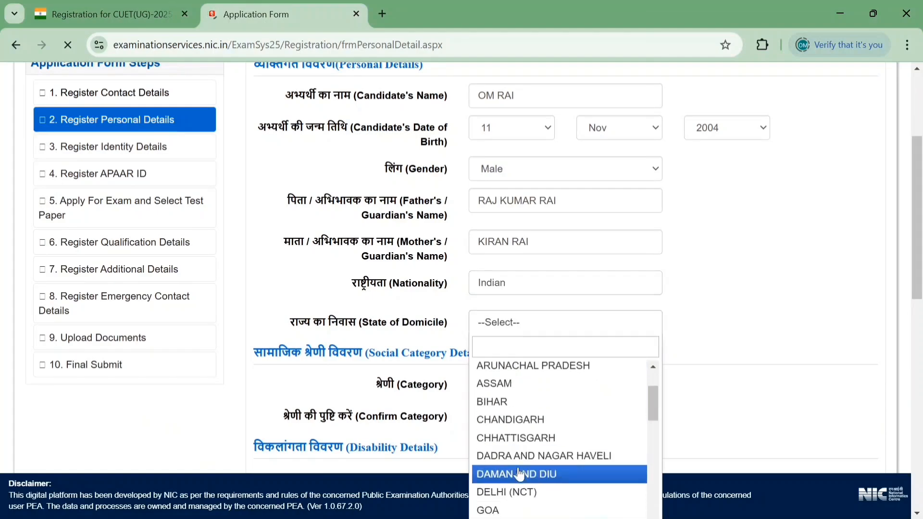
click(518, 456)
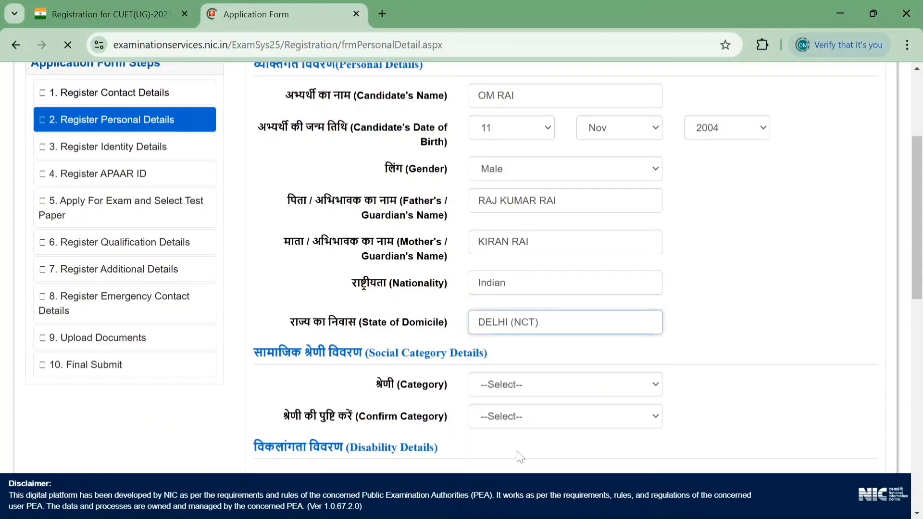
click(513, 387)
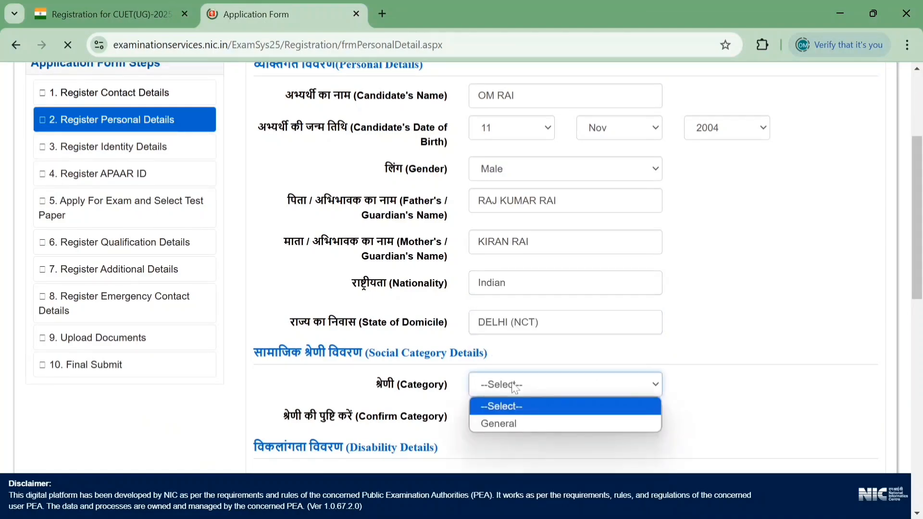
click(519, 423)
Confirm the category, enter the CAPTCHA, and save the personal details with confirmation
click(519, 417)
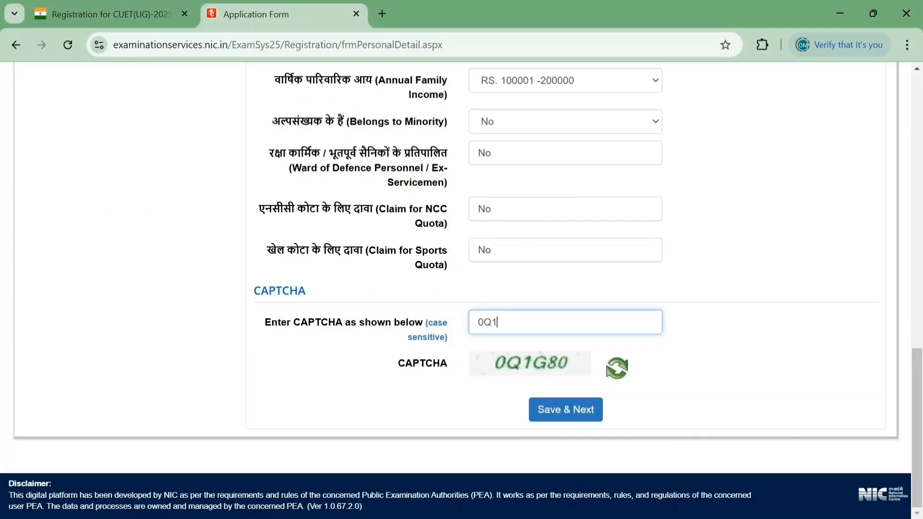
text(G80)
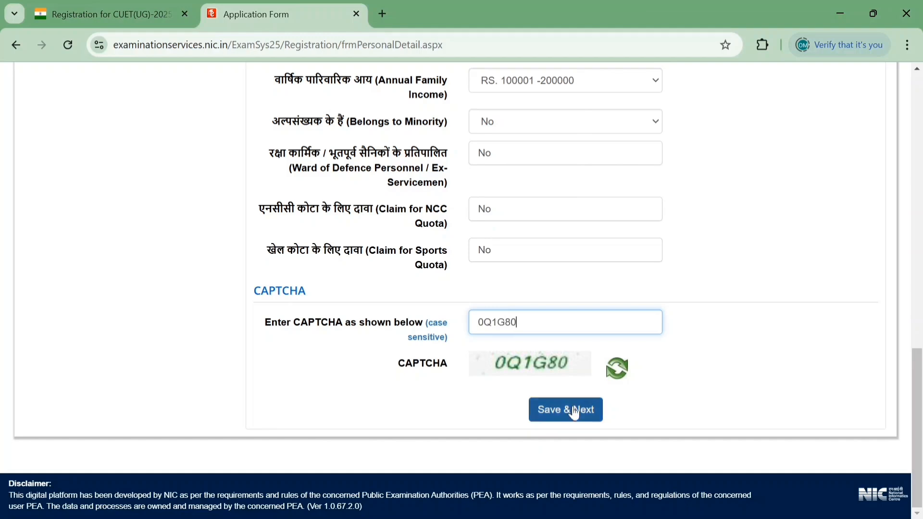
click(573, 411)
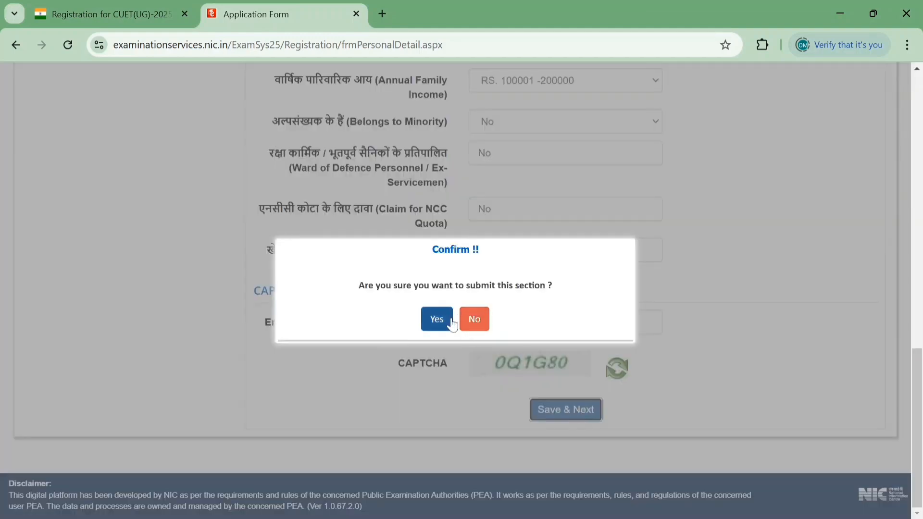
click(449, 322)
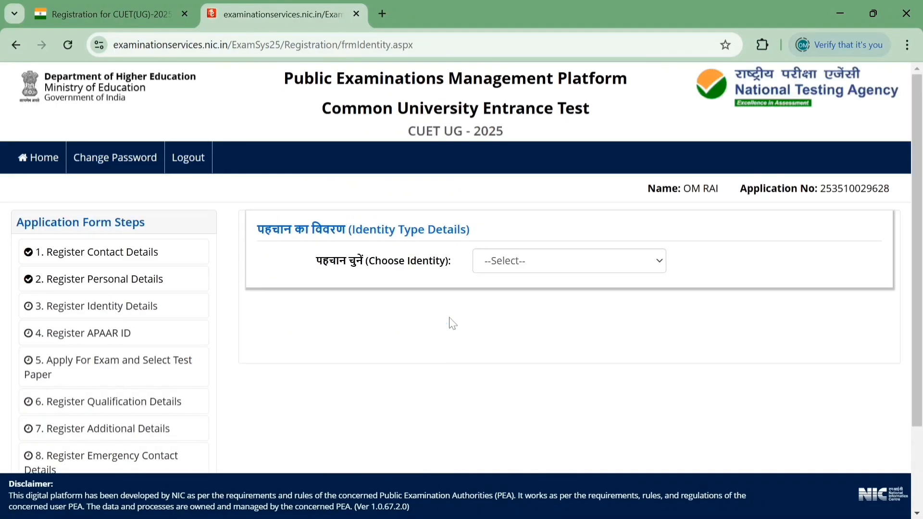
Select Aadhaar as the identity type, consent to sharing, enter the Aadhaar number and submit
click(501, 267)
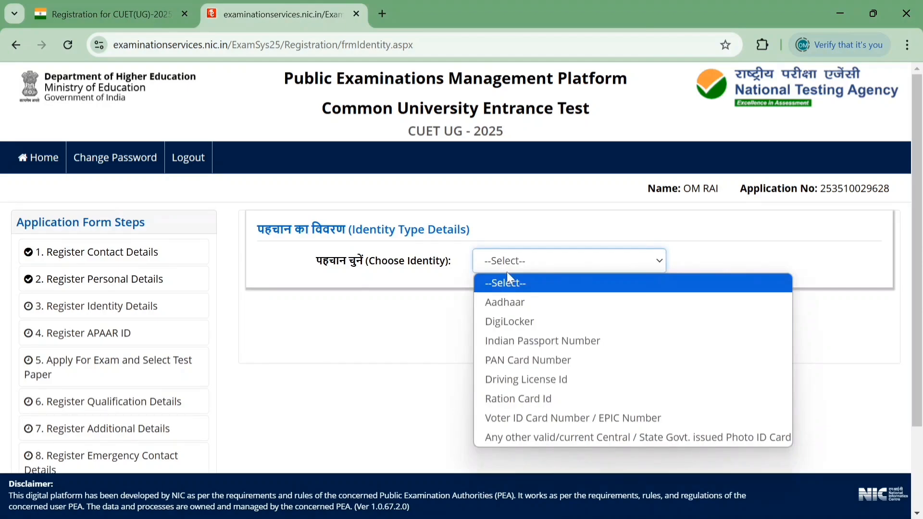
click(529, 298)
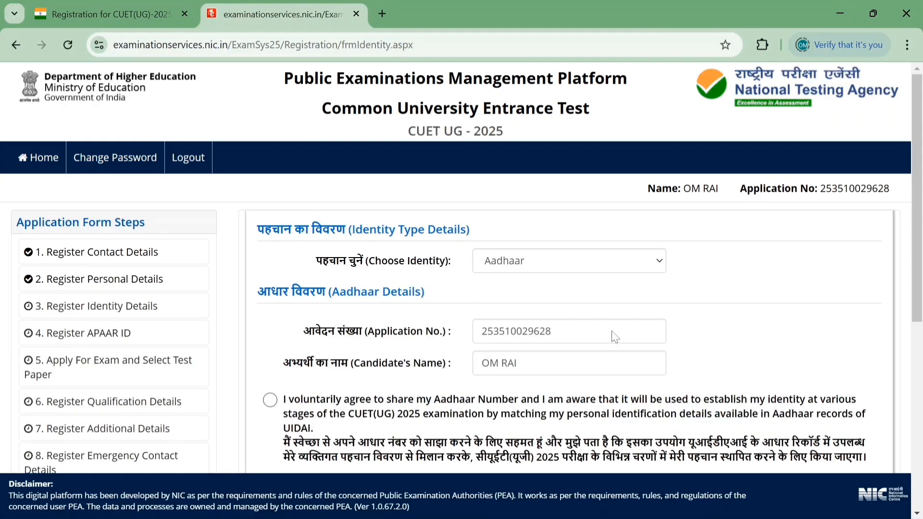
click(270, 400)
scroll(478, 365, down, 2)
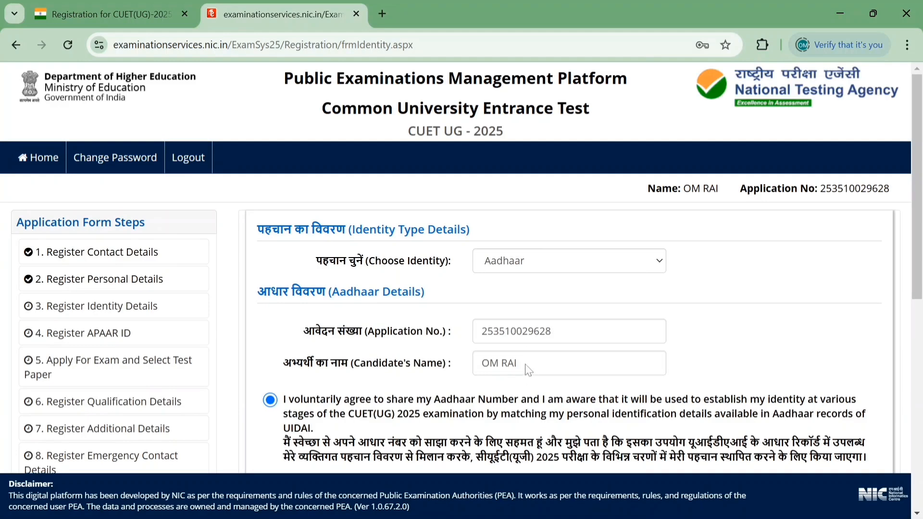
scroll(527, 369, down, 3)
click(478, 335)
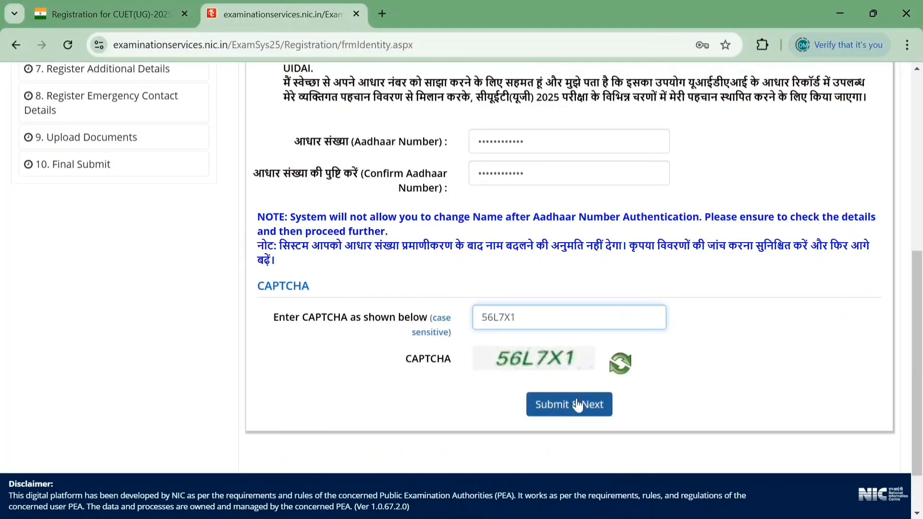
click(577, 405)
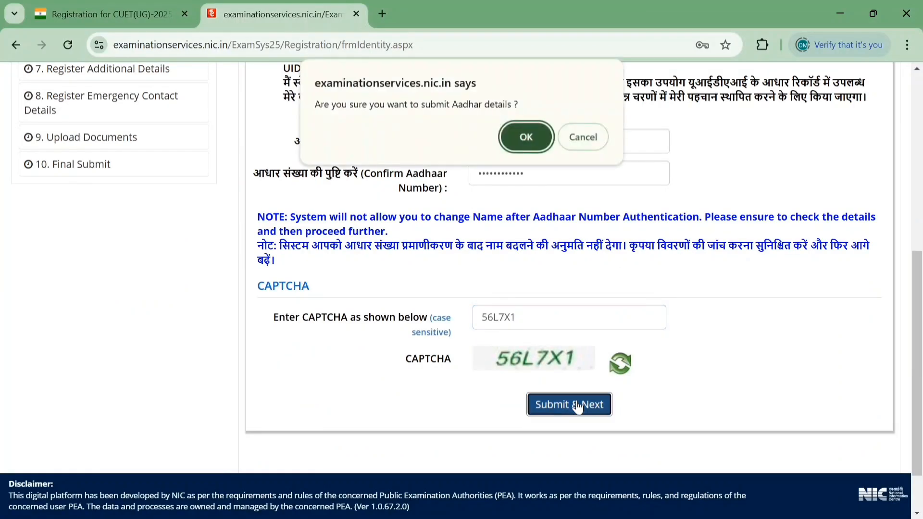
click(516, 137)
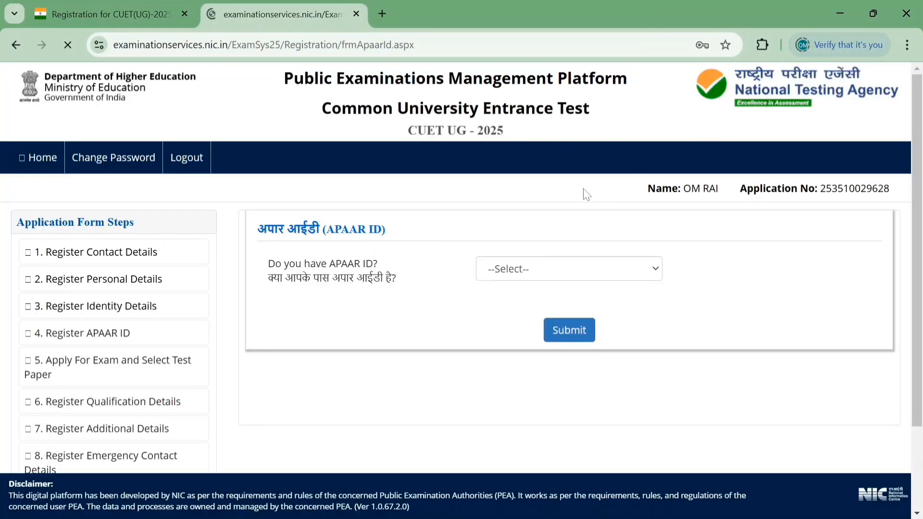
Dismiss the browser's password prompt, answer No to having an APAAR ID, and submit
click(610, 264)
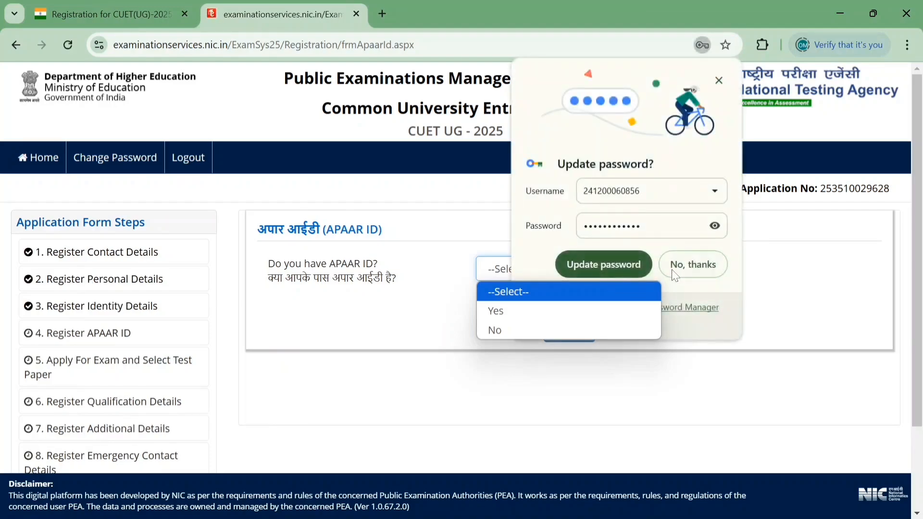
click(691, 272)
click(606, 276)
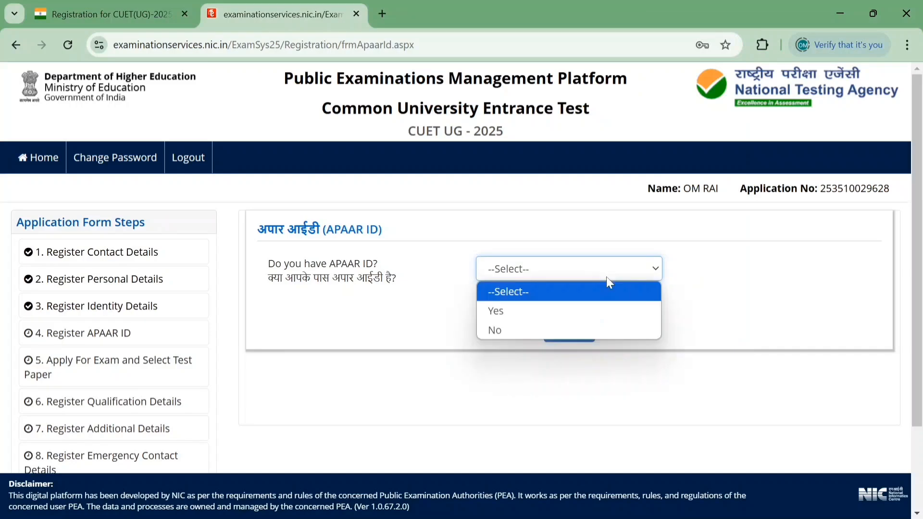
click(569, 332)
click(570, 332)
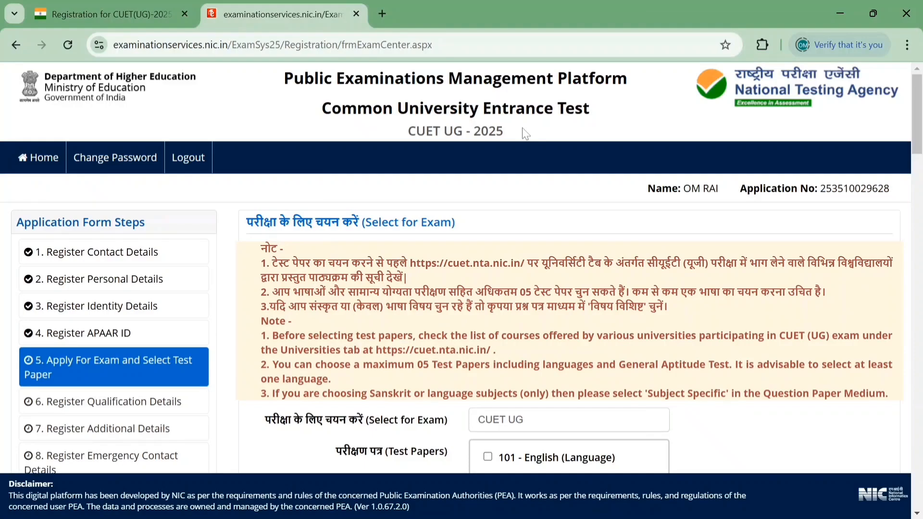
Select test papers 101 English, 301 Accountancy, 309 Economics and 501 General Aptitude Test
scroll(525, 134, down, 5)
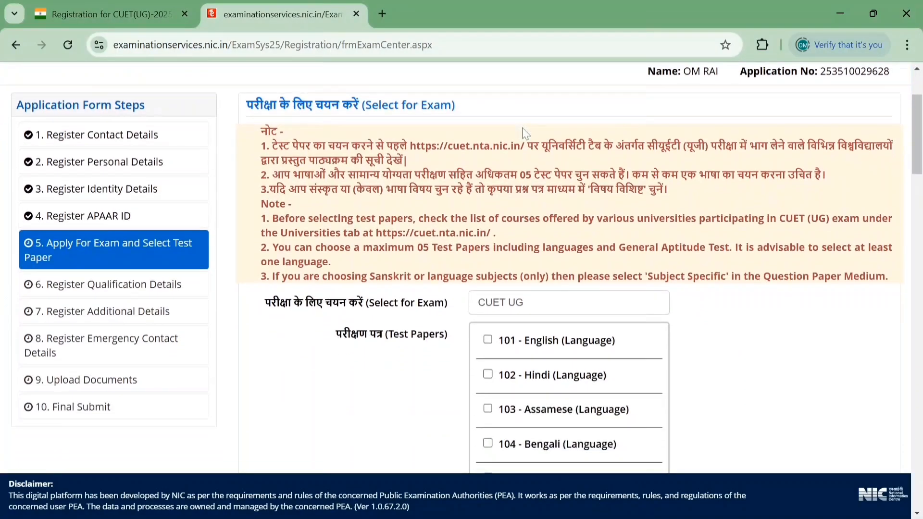
scroll(525, 134, down, 1)
scroll(525, 134, up, 5)
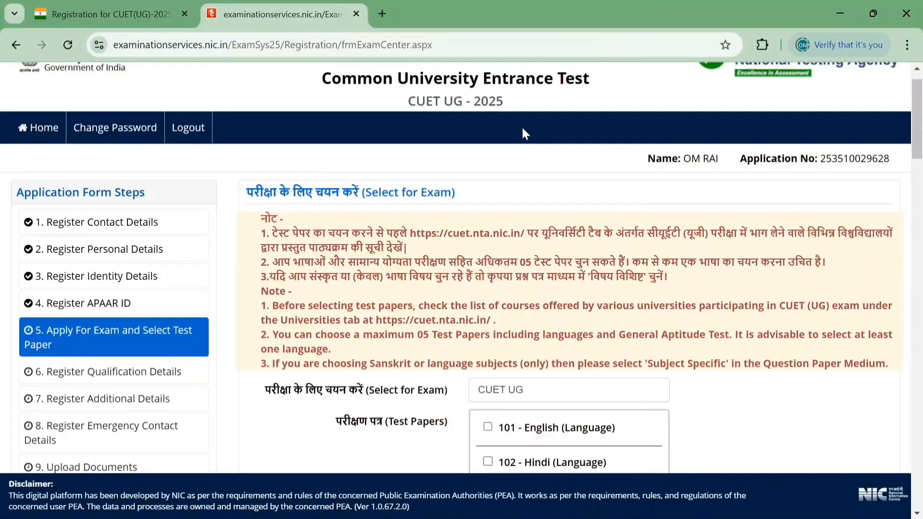
scroll(522, 129, down, 5)
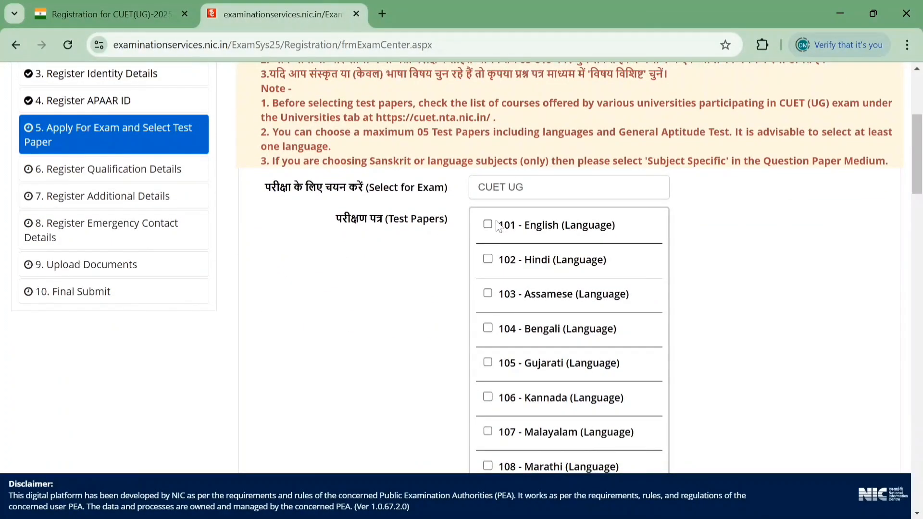
click(487, 225)
scroll(491, 230, down, 15)
scroll(491, 230, up, 14)
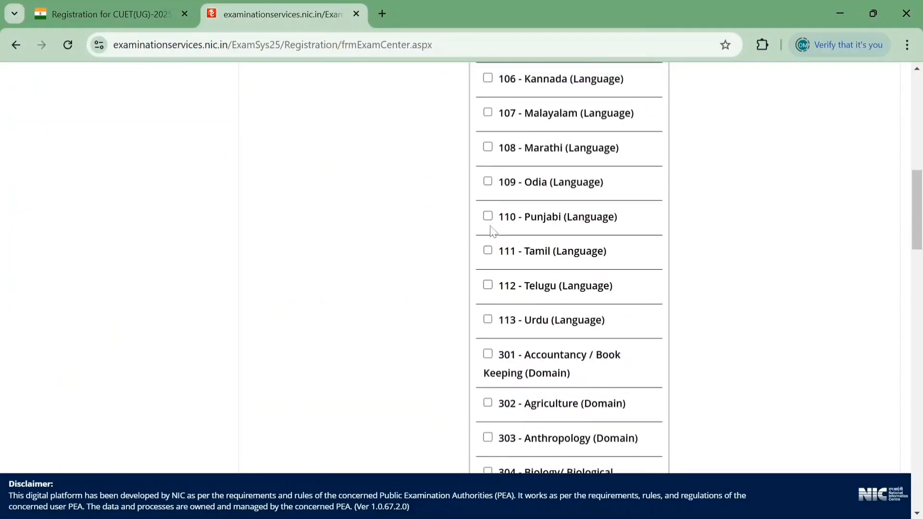
scroll(491, 229, down, 4)
scroll(491, 230, down, 6)
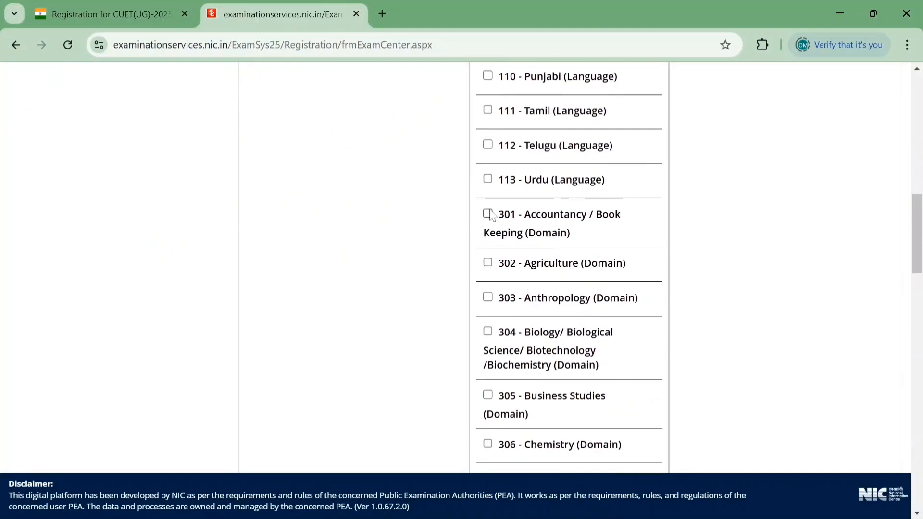
click(488, 213)
scroll(491, 214, down, 2)
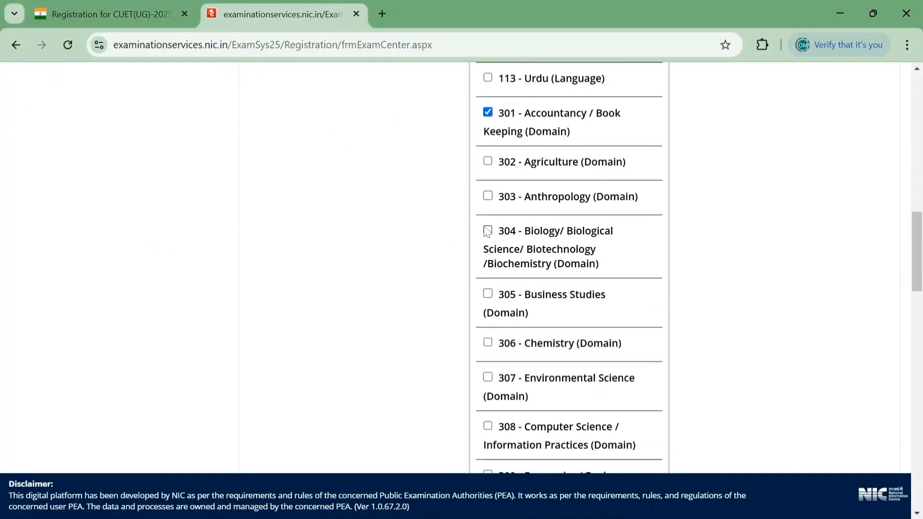
scroll(486, 233, down, 2)
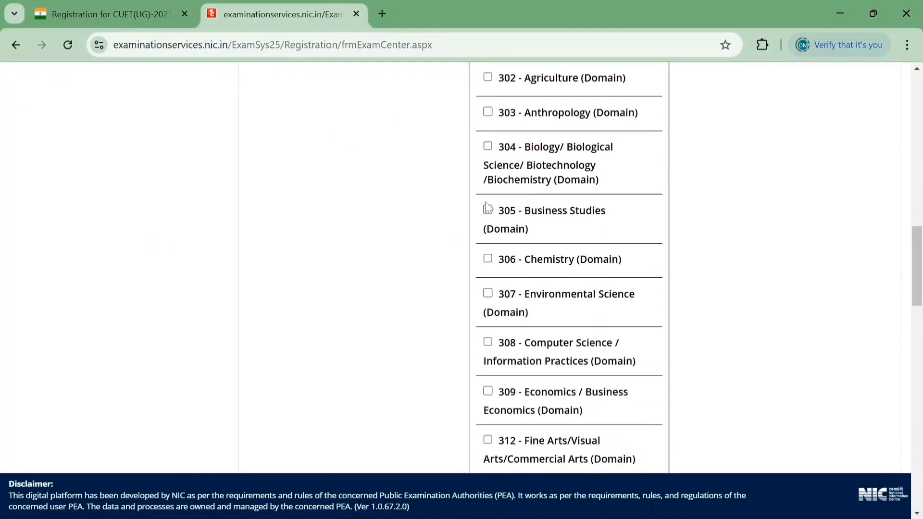
scroll(488, 208, down, 4)
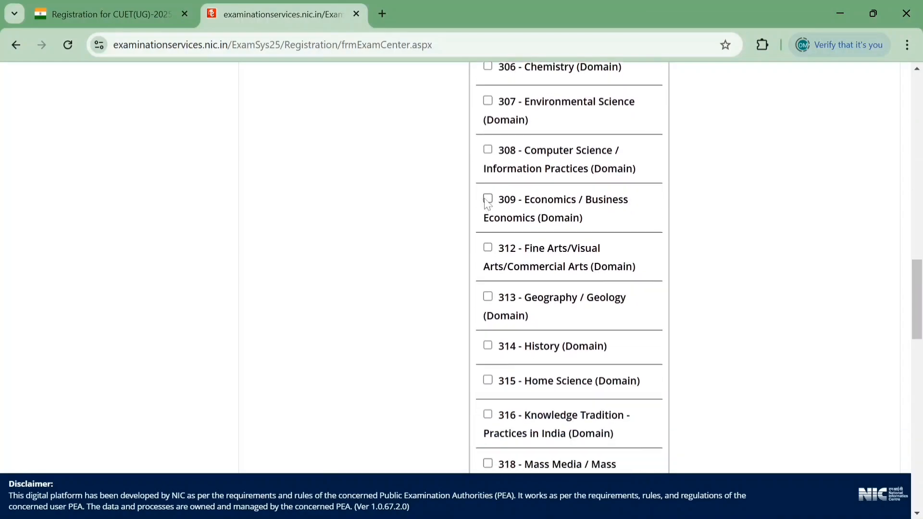
click(487, 199)
scroll(485, 200, down, 10)
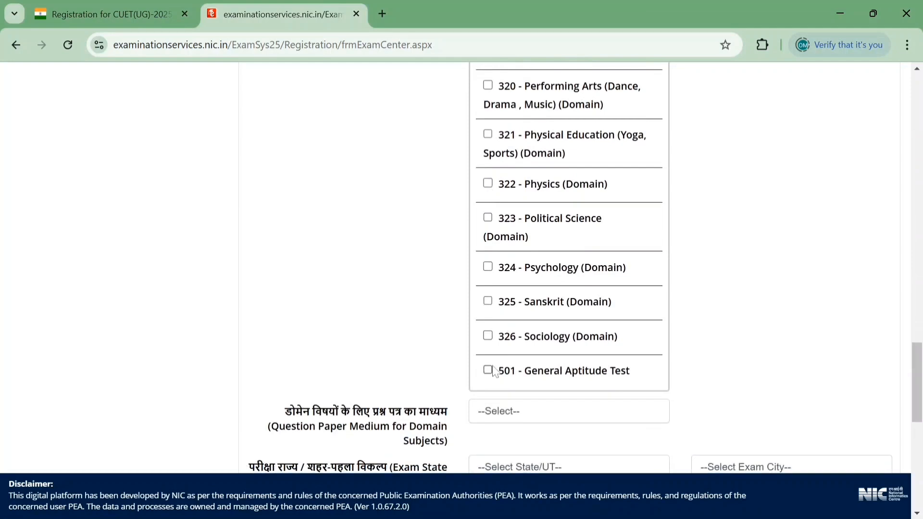
click(488, 370)
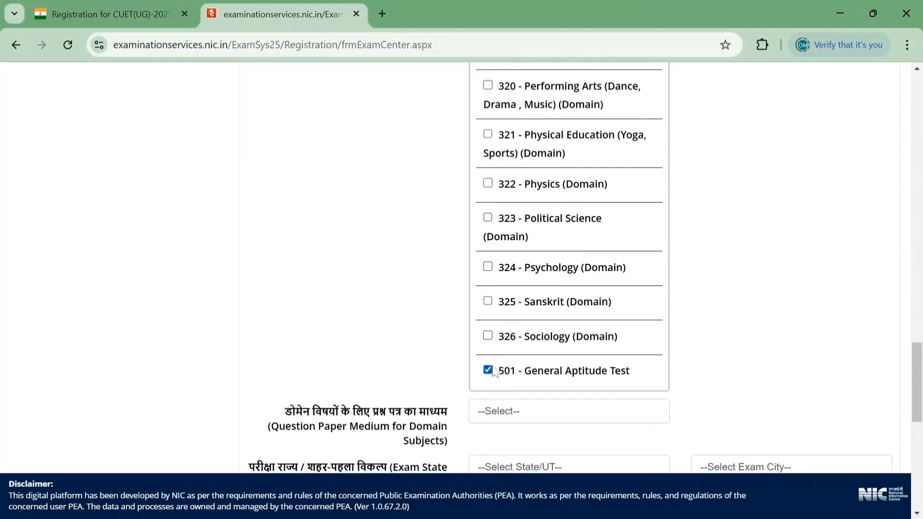
Set the domain question paper medium to English
click(503, 417)
scroll(503, 417, down, 2)
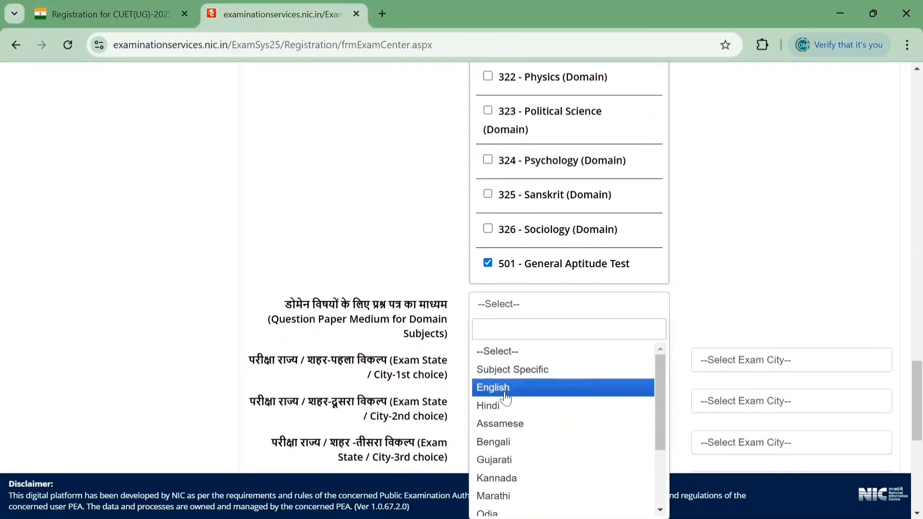
click(506, 386)
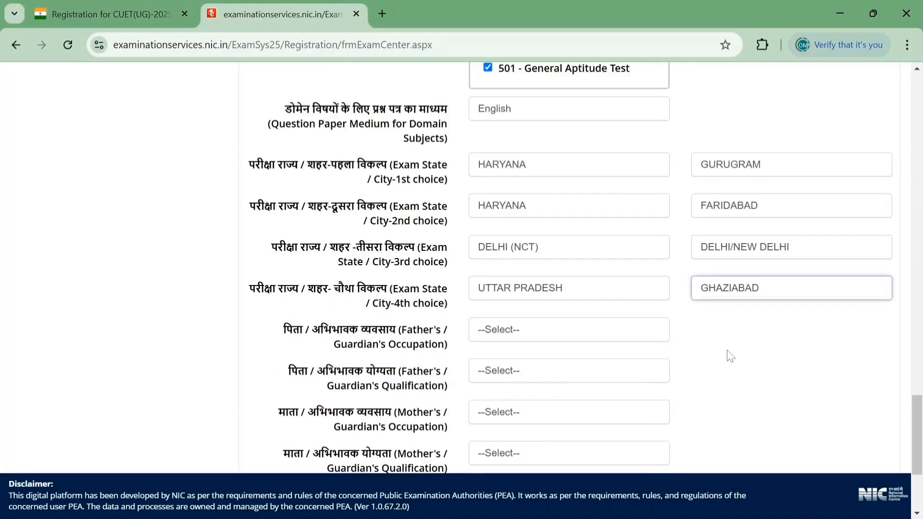
scroll(730, 356, down, 4)
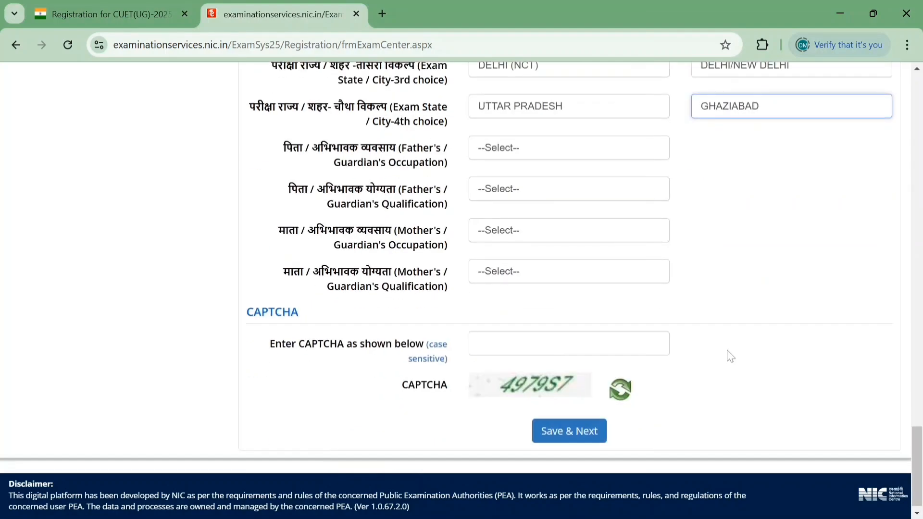
Set the father's occupation to PRIVATE SERVICE and qualification to GRADUATE
click(608, 154)
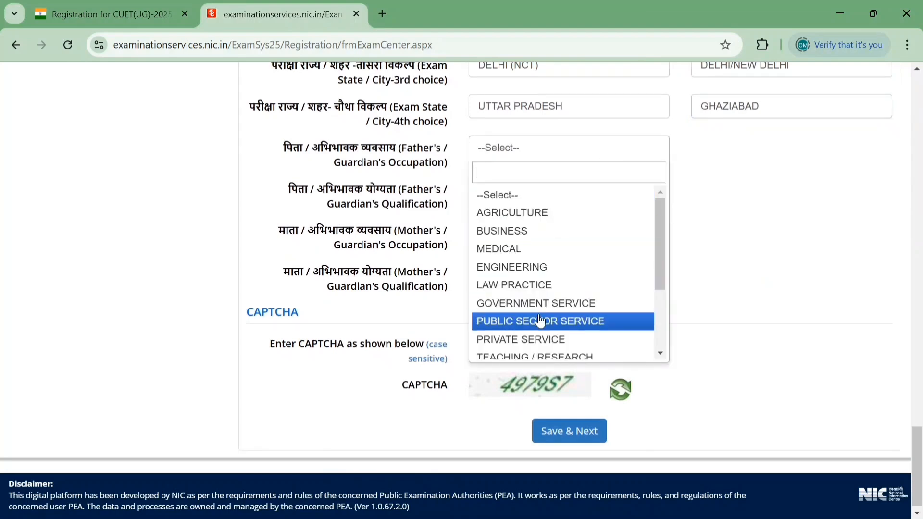
click(539, 339)
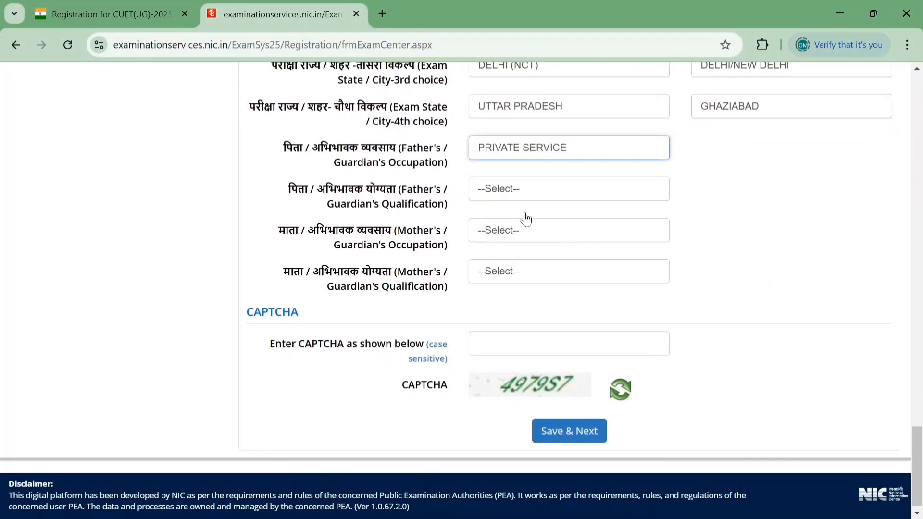
click(527, 194)
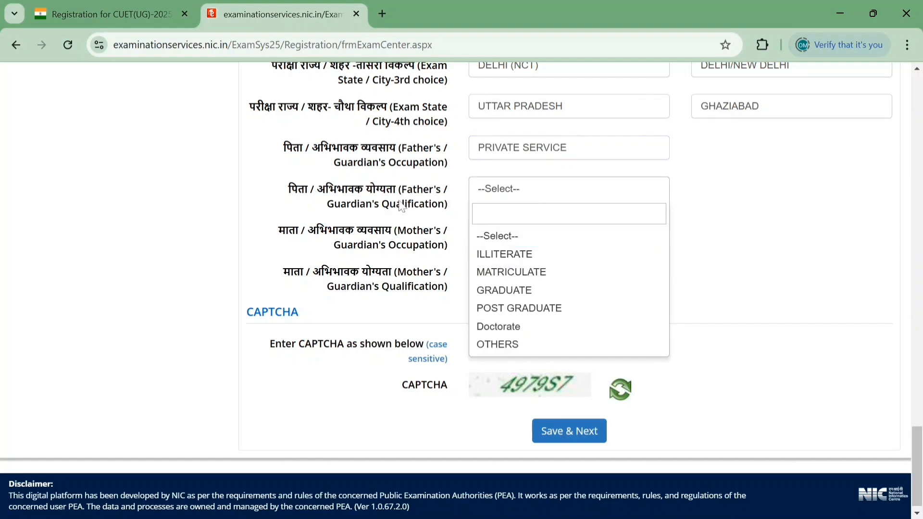
click(511, 289)
Set the mother's occupation to OTHERS (INCLUDING HOUSE WIFE)
click(507, 231)
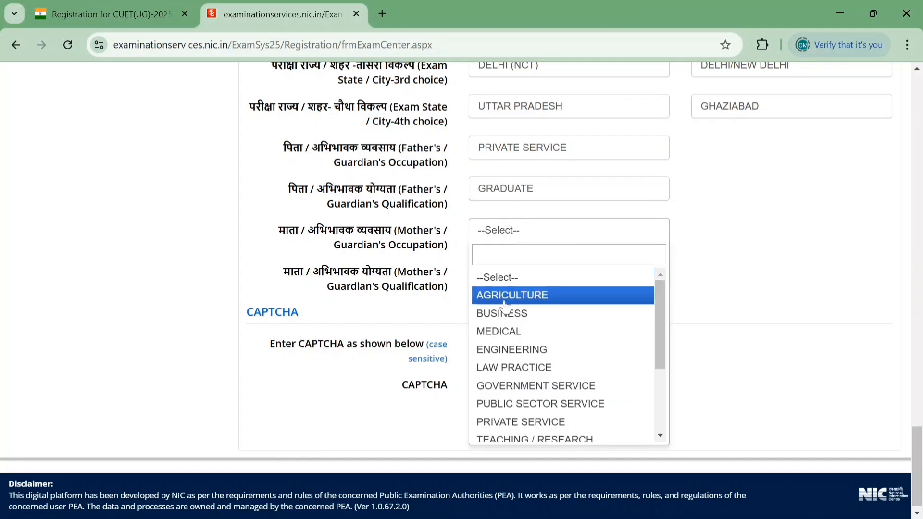
scroll(514, 379, down, 3)
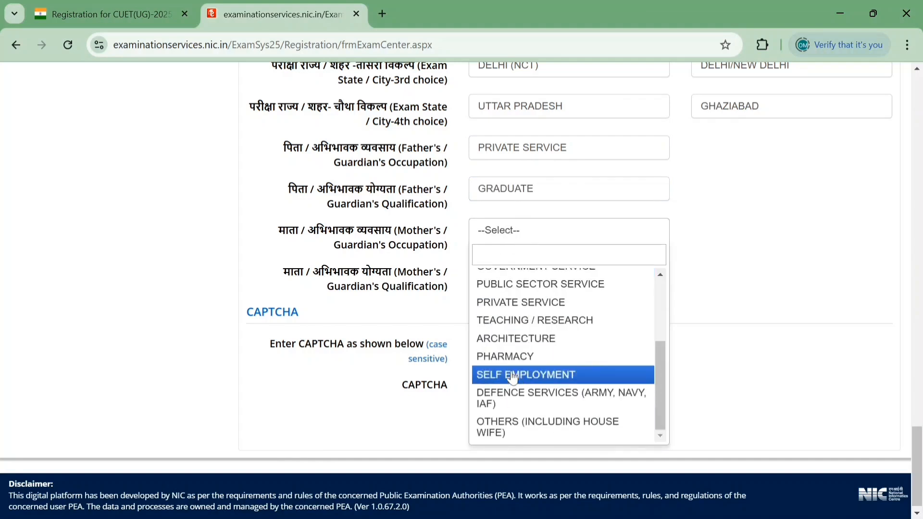
scroll(513, 380, up, 3)
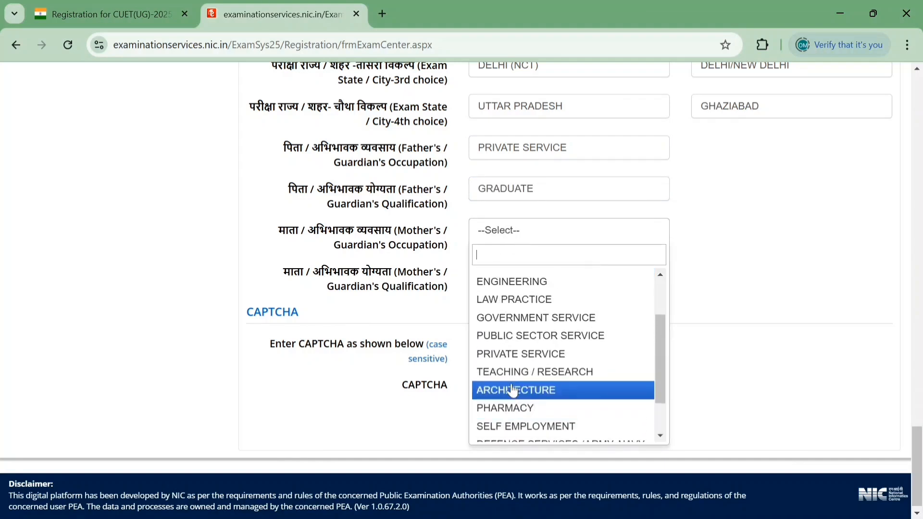
scroll(513, 389, down, 2)
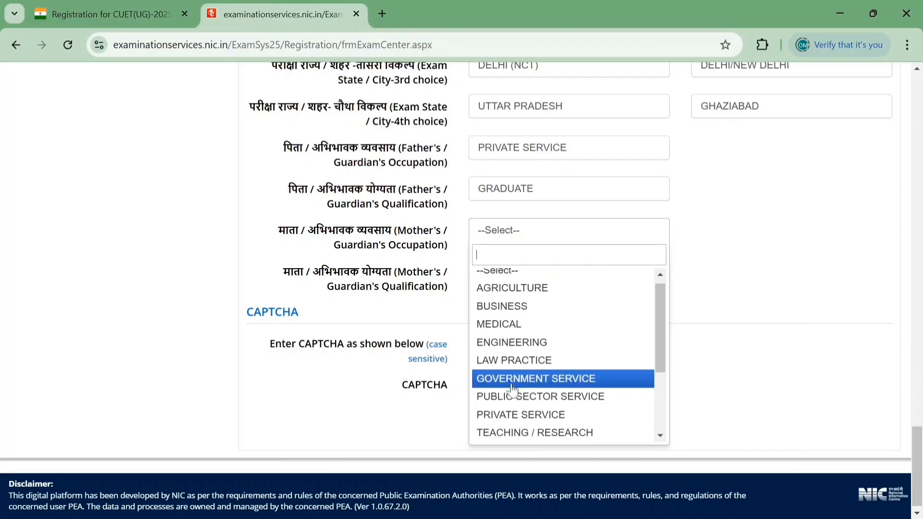
scroll(513, 389, down, 1)
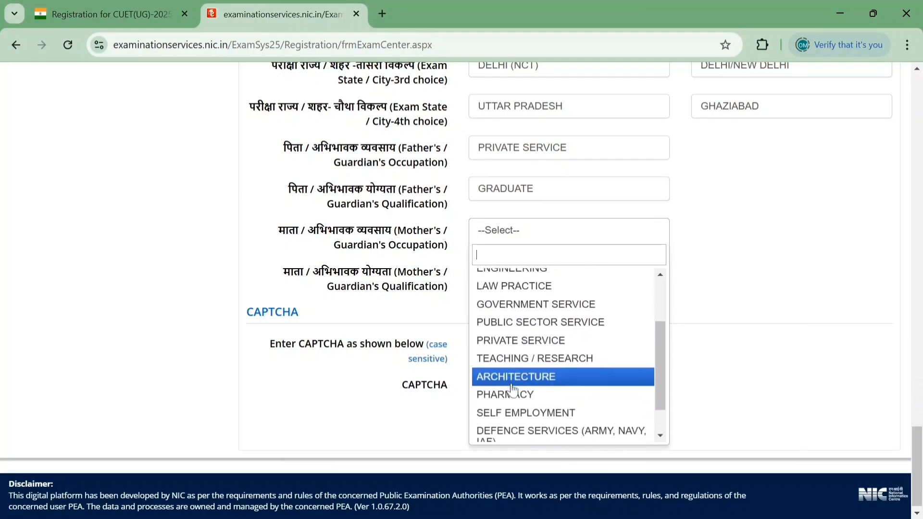
scroll(513, 390, down, 1)
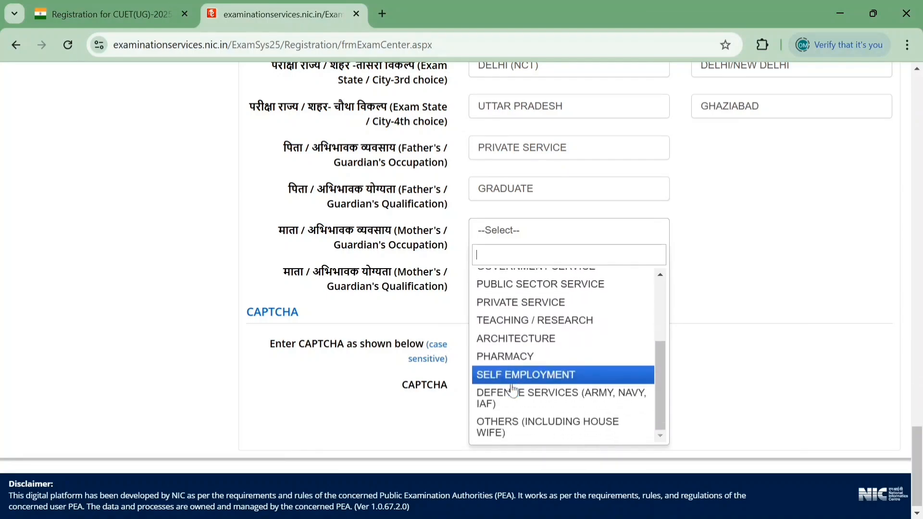
click(514, 428)
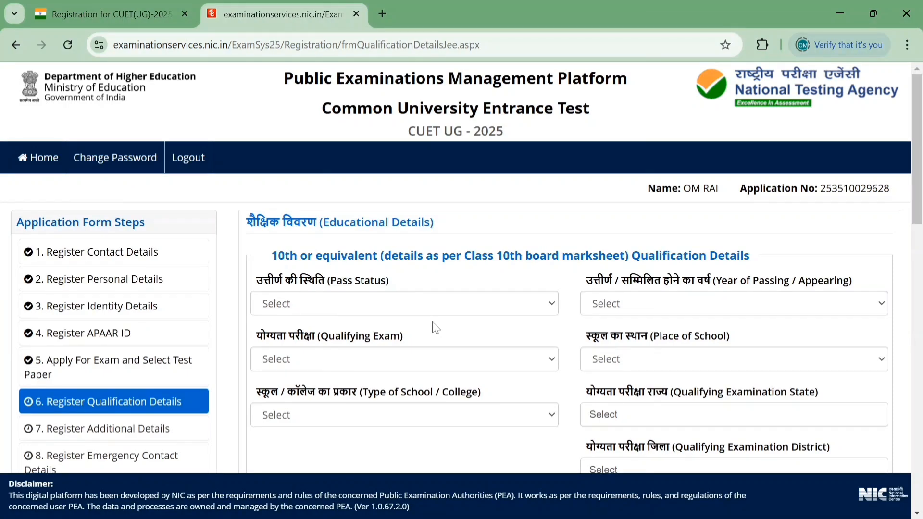
Keep the 12th pass status as Passed and set the year of passing to 2022
scroll(399, 279, down, 10)
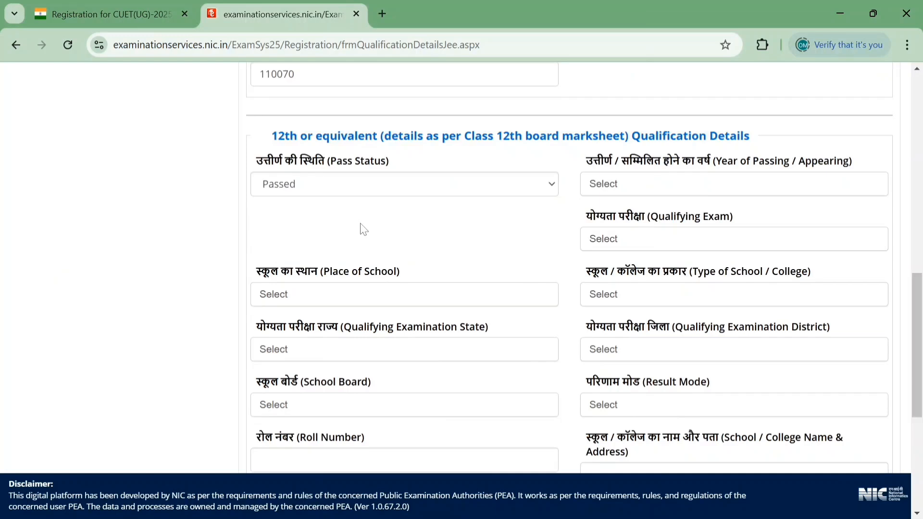
click(388, 192)
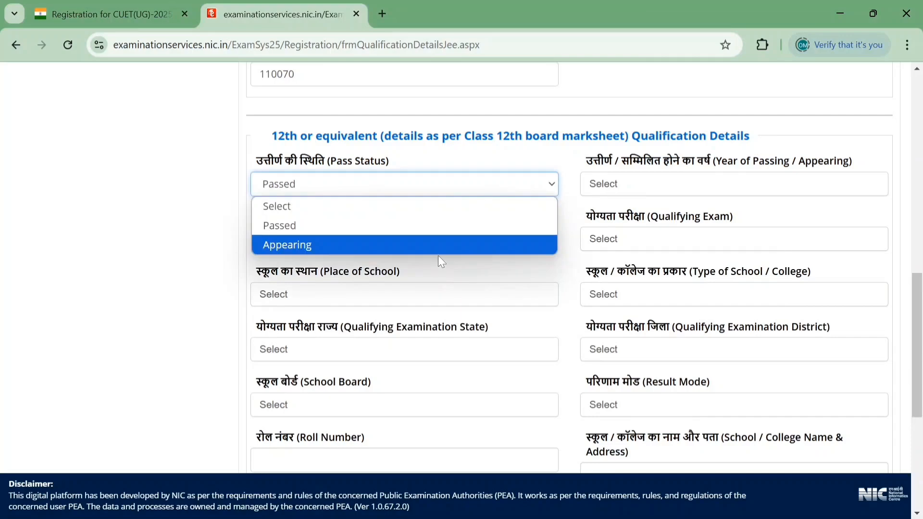
click(418, 228)
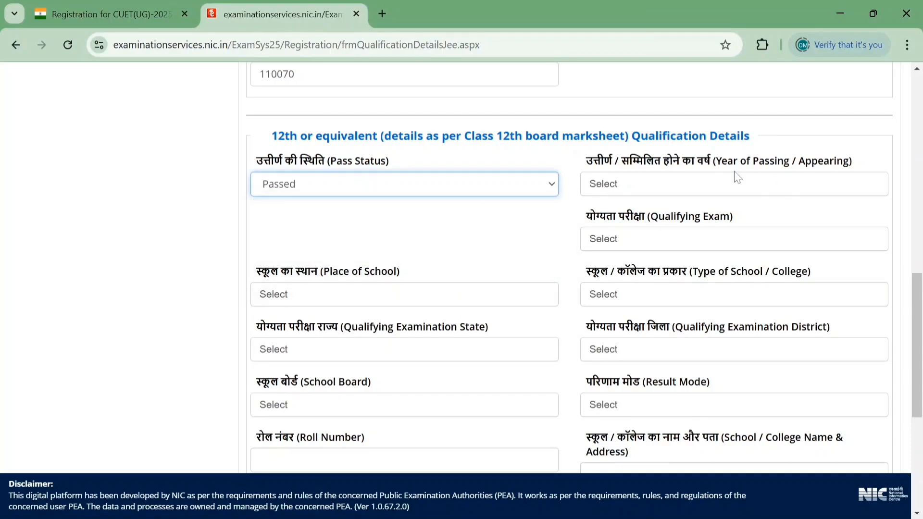
click(713, 191)
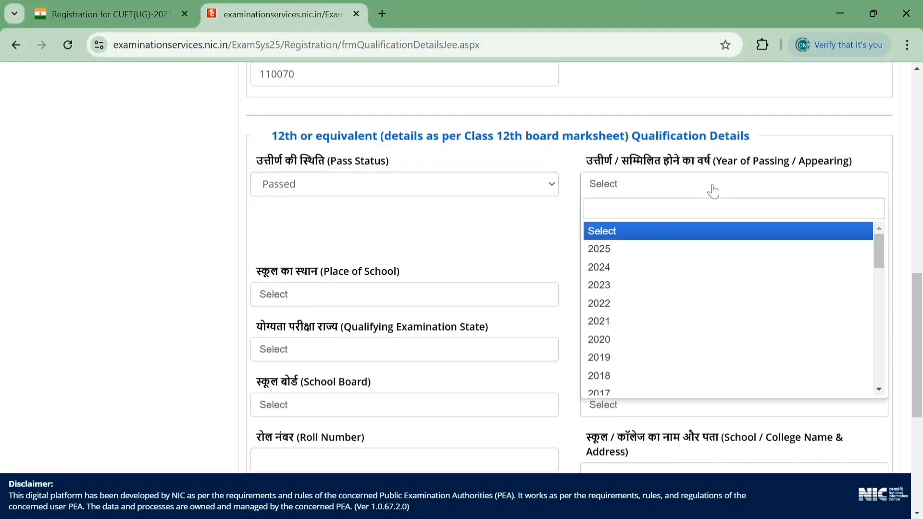
click(630, 307)
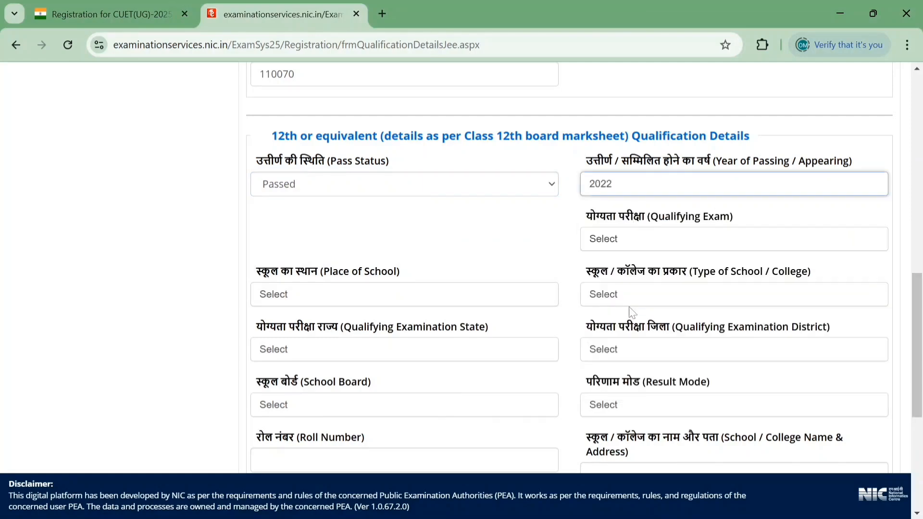
Save the qualification details, confirm, and decline the browser's address-save prompt
click(569, 423)
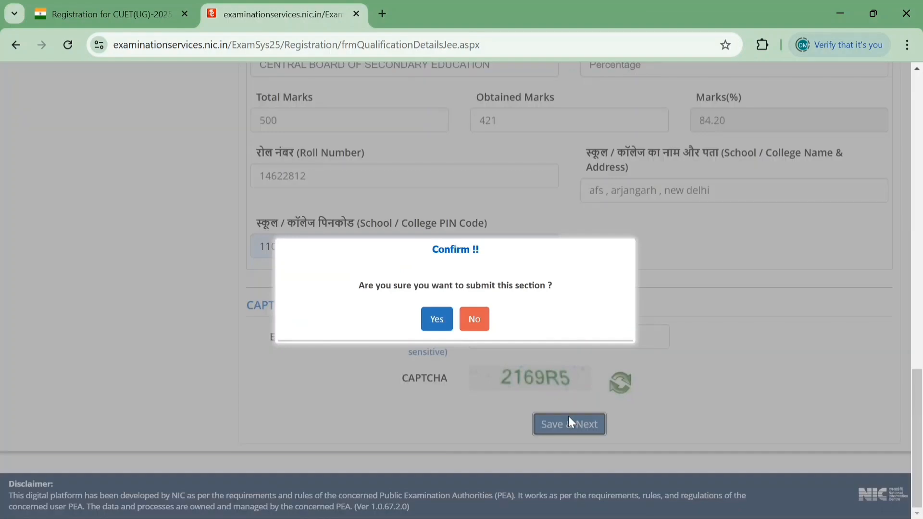
click(448, 322)
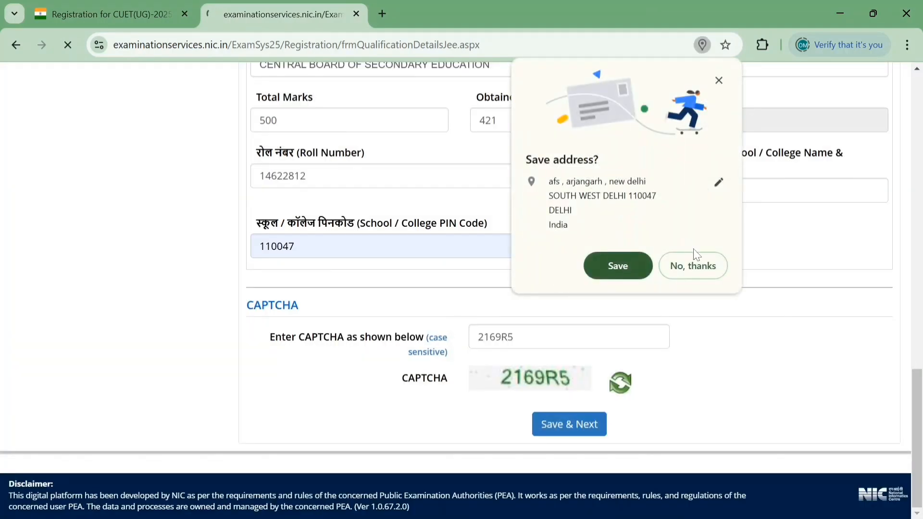
click(697, 263)
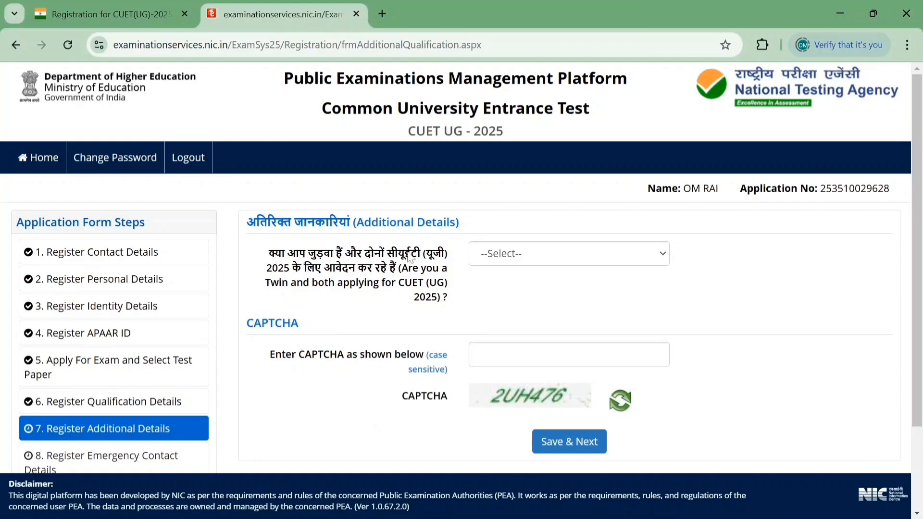
Answer No to the twin question, enter the CAPTCHA, and save the additional details
click(542, 260)
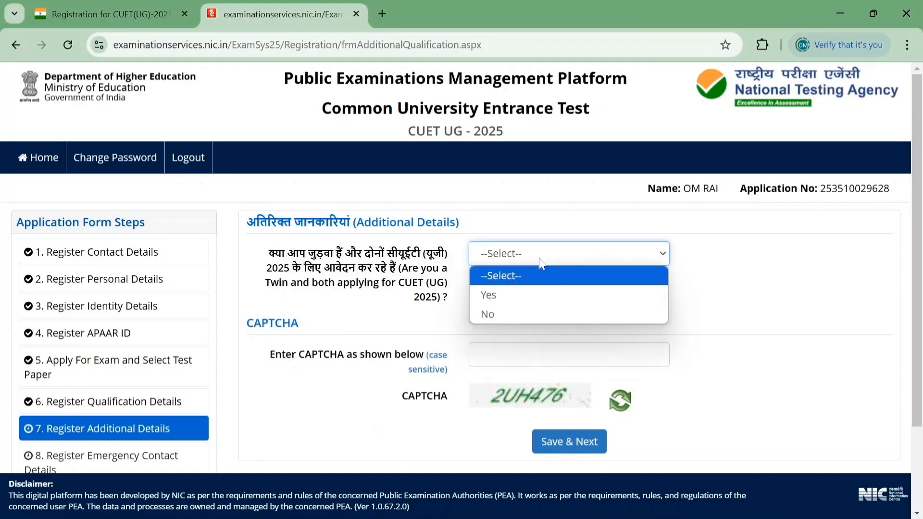
click(546, 316)
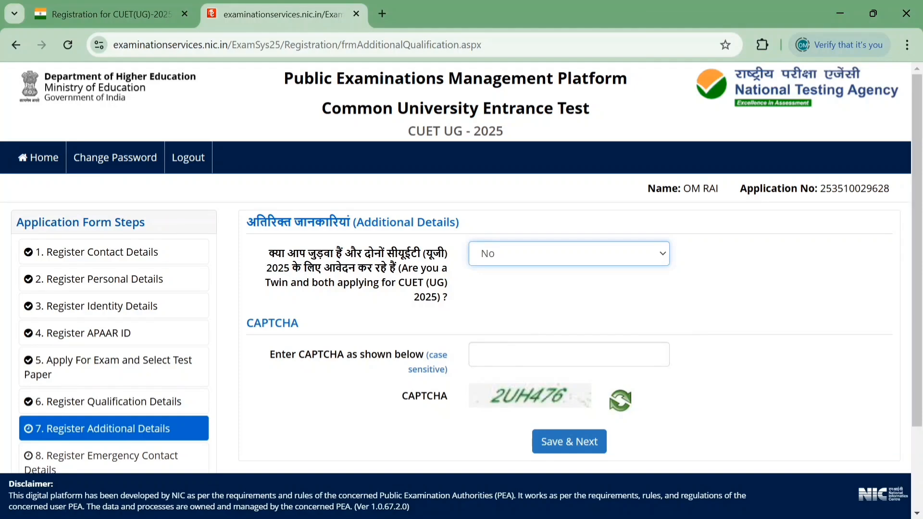
click(508, 356)
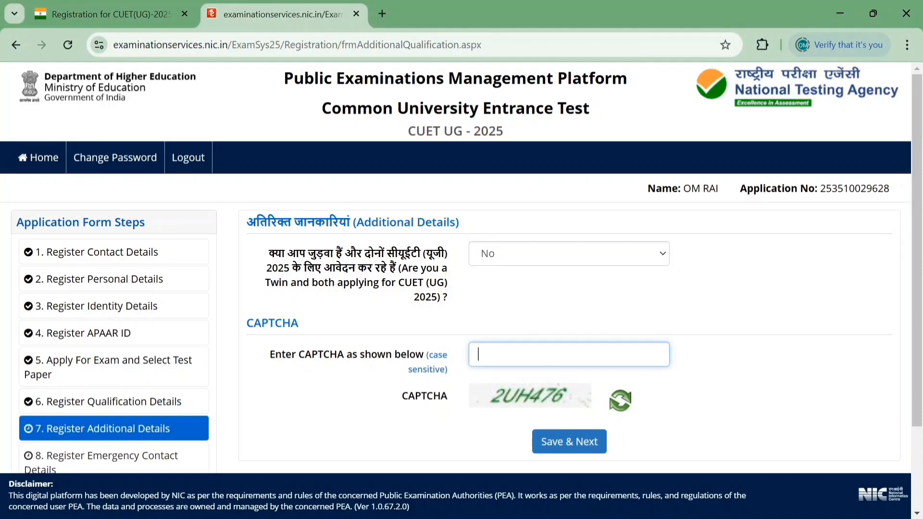
text(2UH476)
click(562, 431)
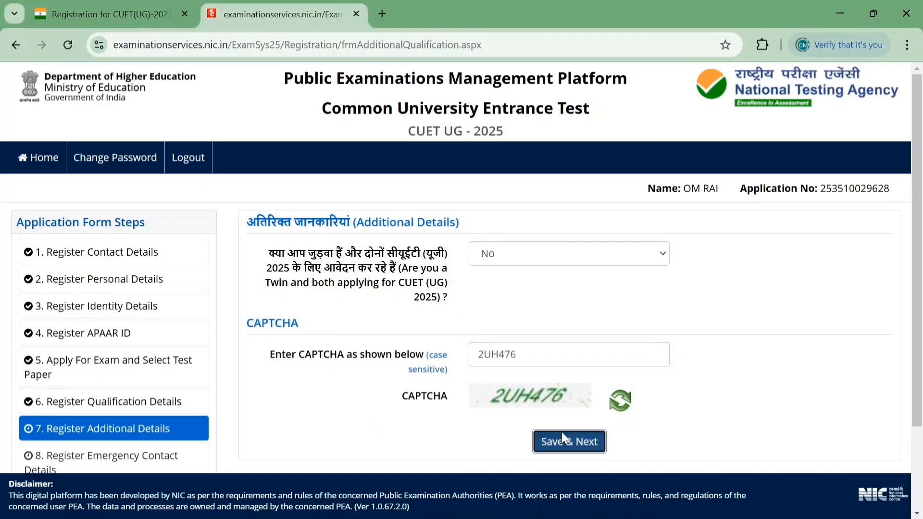
click(446, 318)
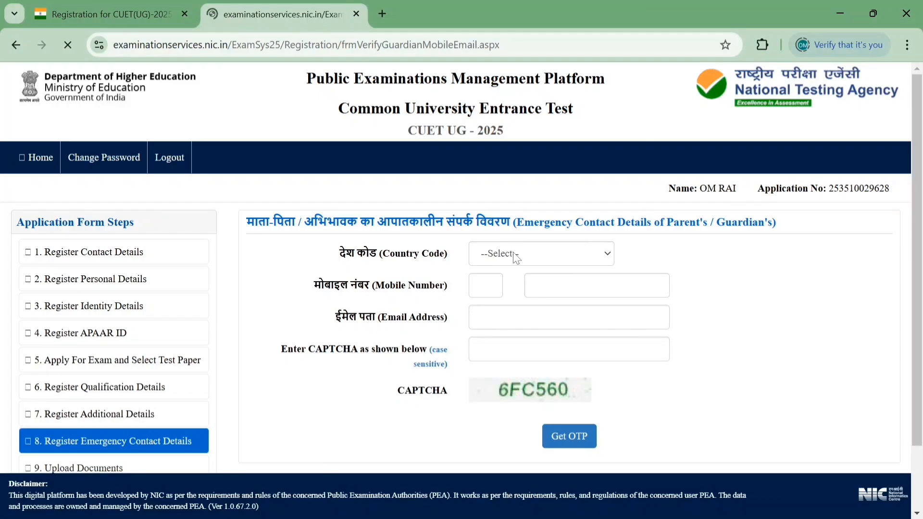
Set the emergency contact's country code to India, enter the OTP codes, and verify
click(516, 258)
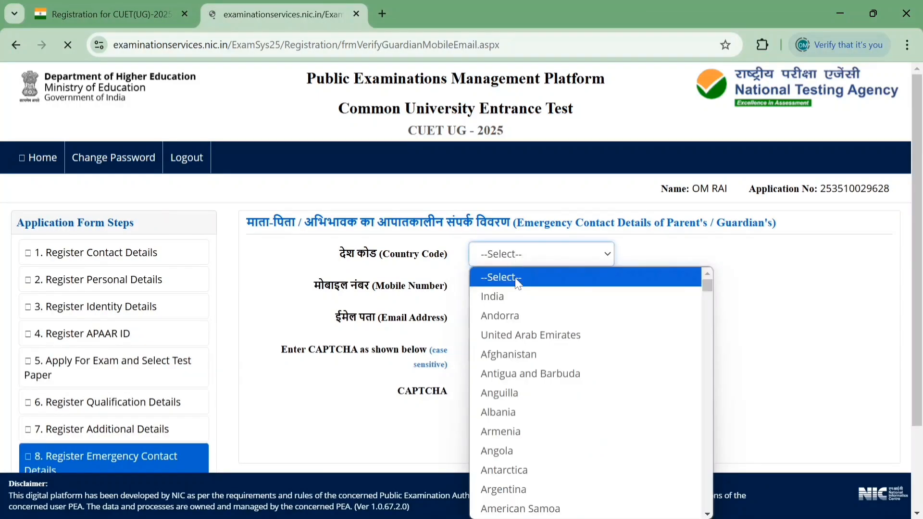
click(515, 296)
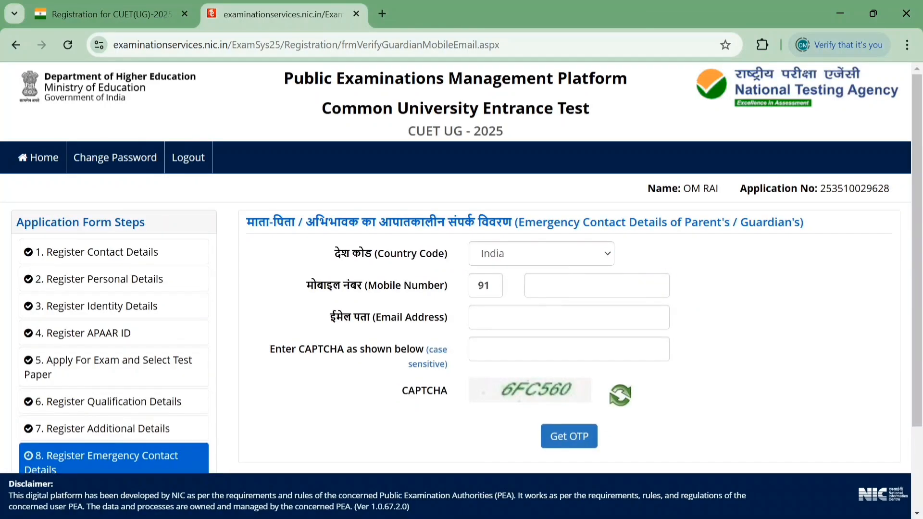
click(572, 435)
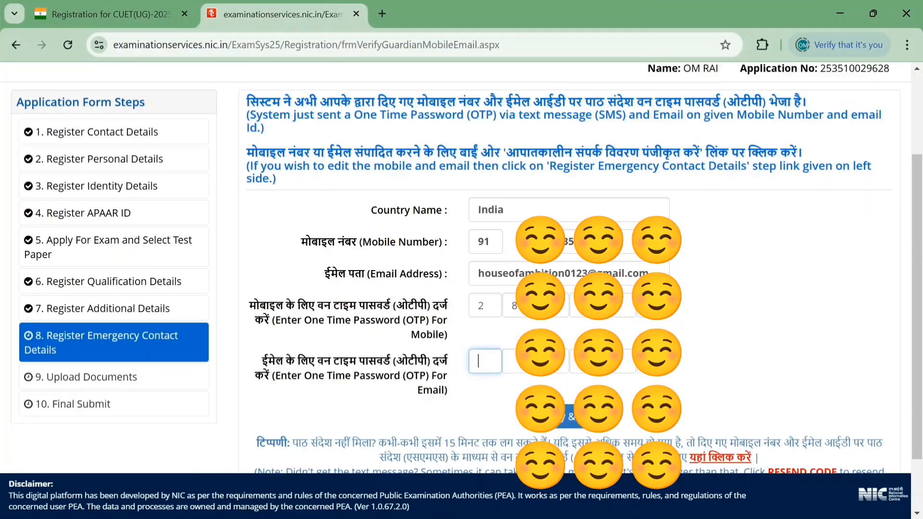
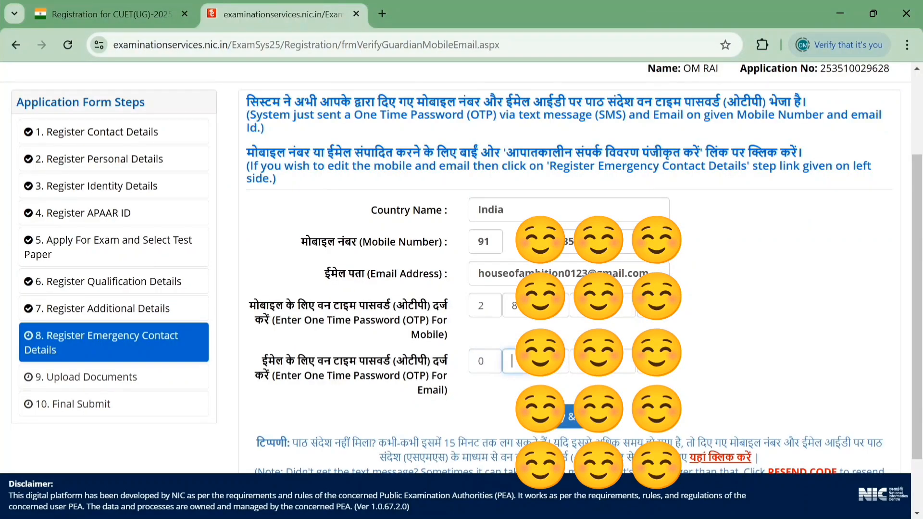
click(571, 416)
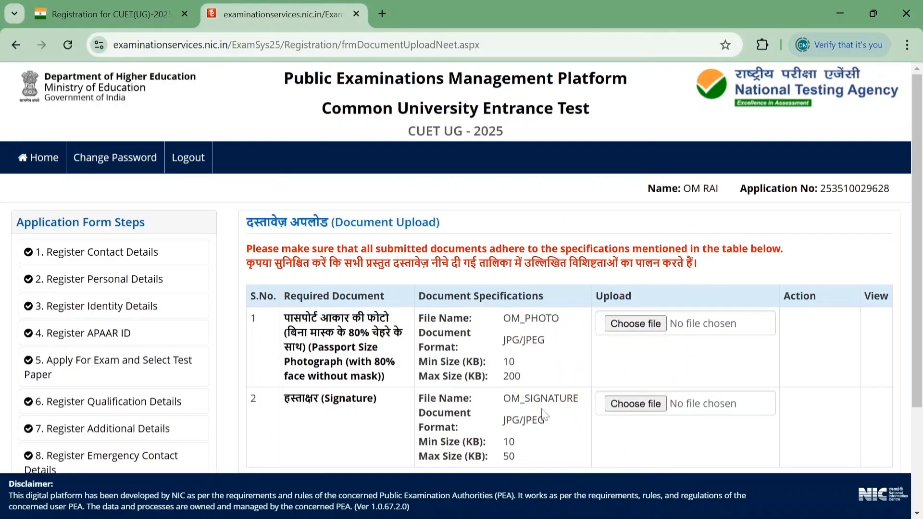
scroll(543, 415, down, 3)
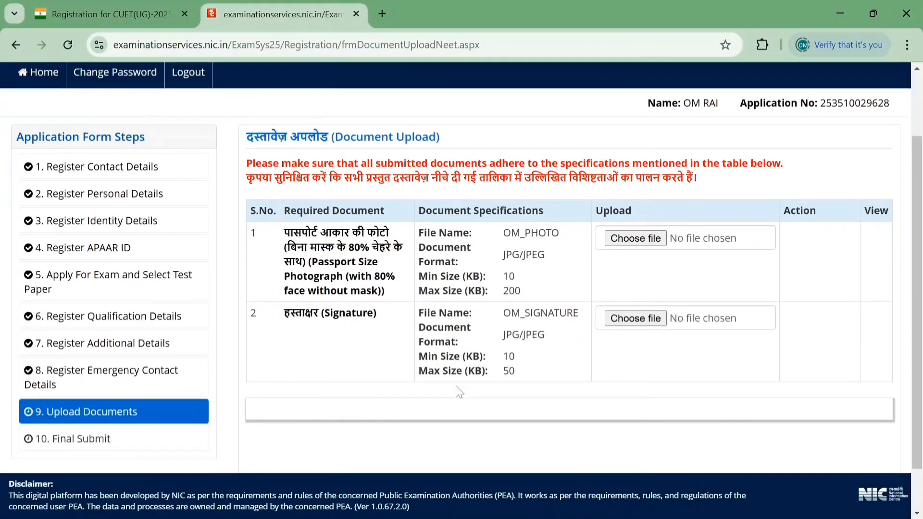